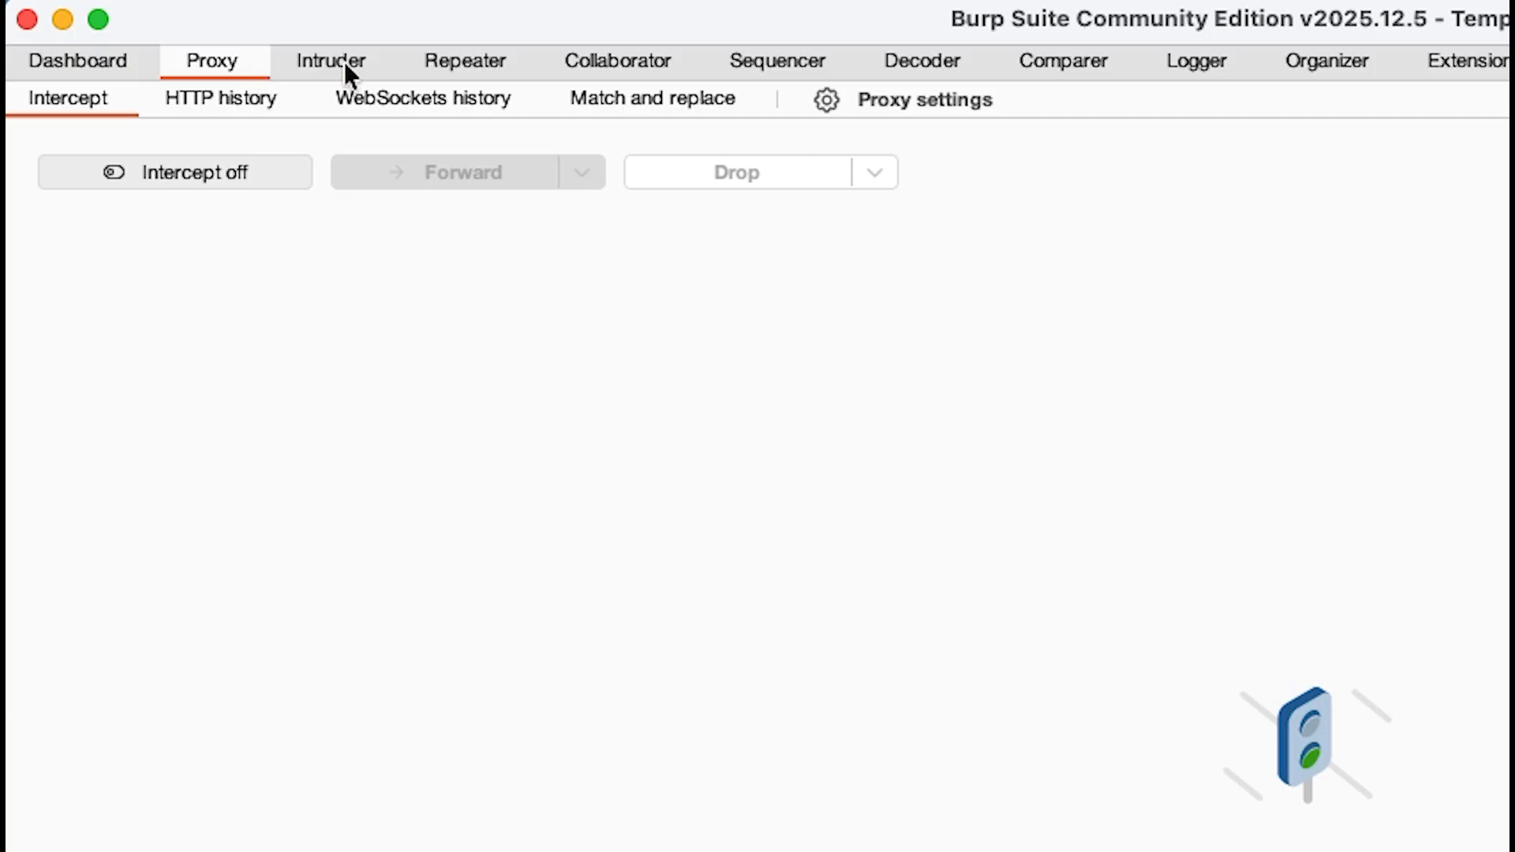
Open the running proxy listener for editing and confirm its binding to port 8080 on all interfaces.
left_click(922, 98)
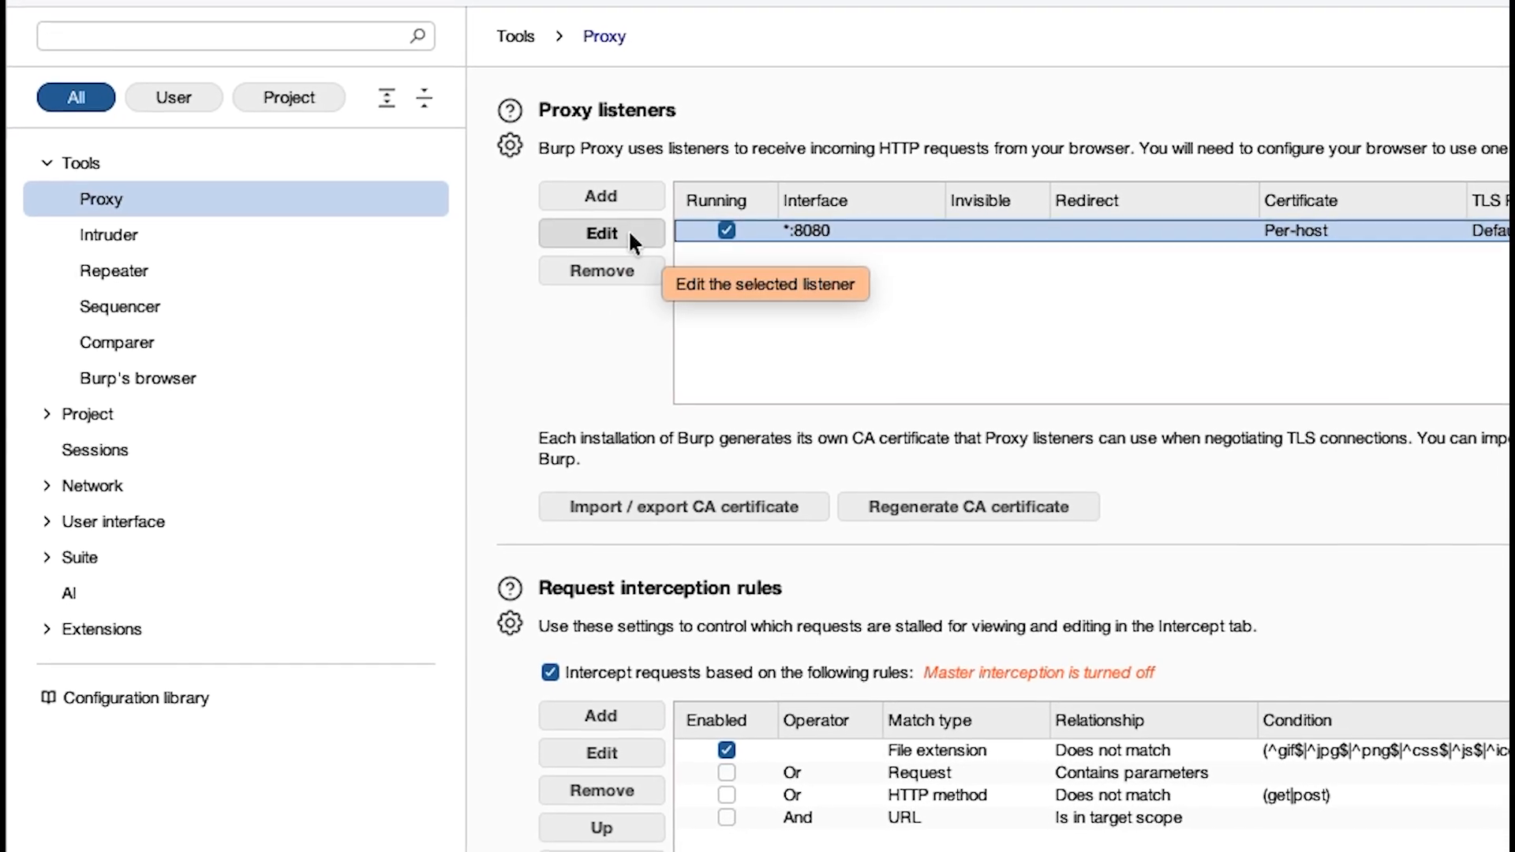
left_click(627, 246)
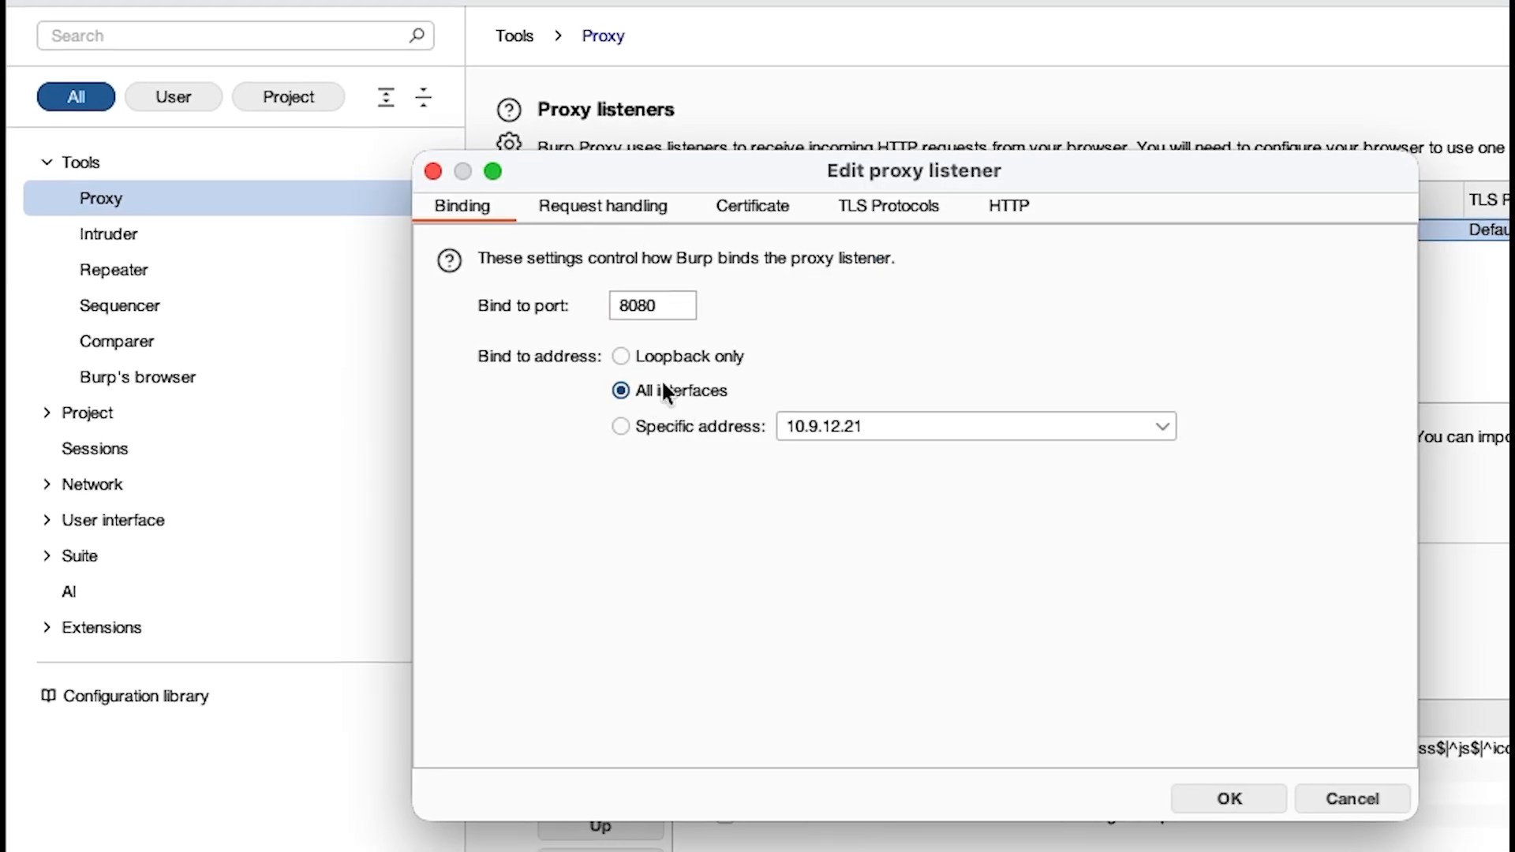
left_click(1236, 800)
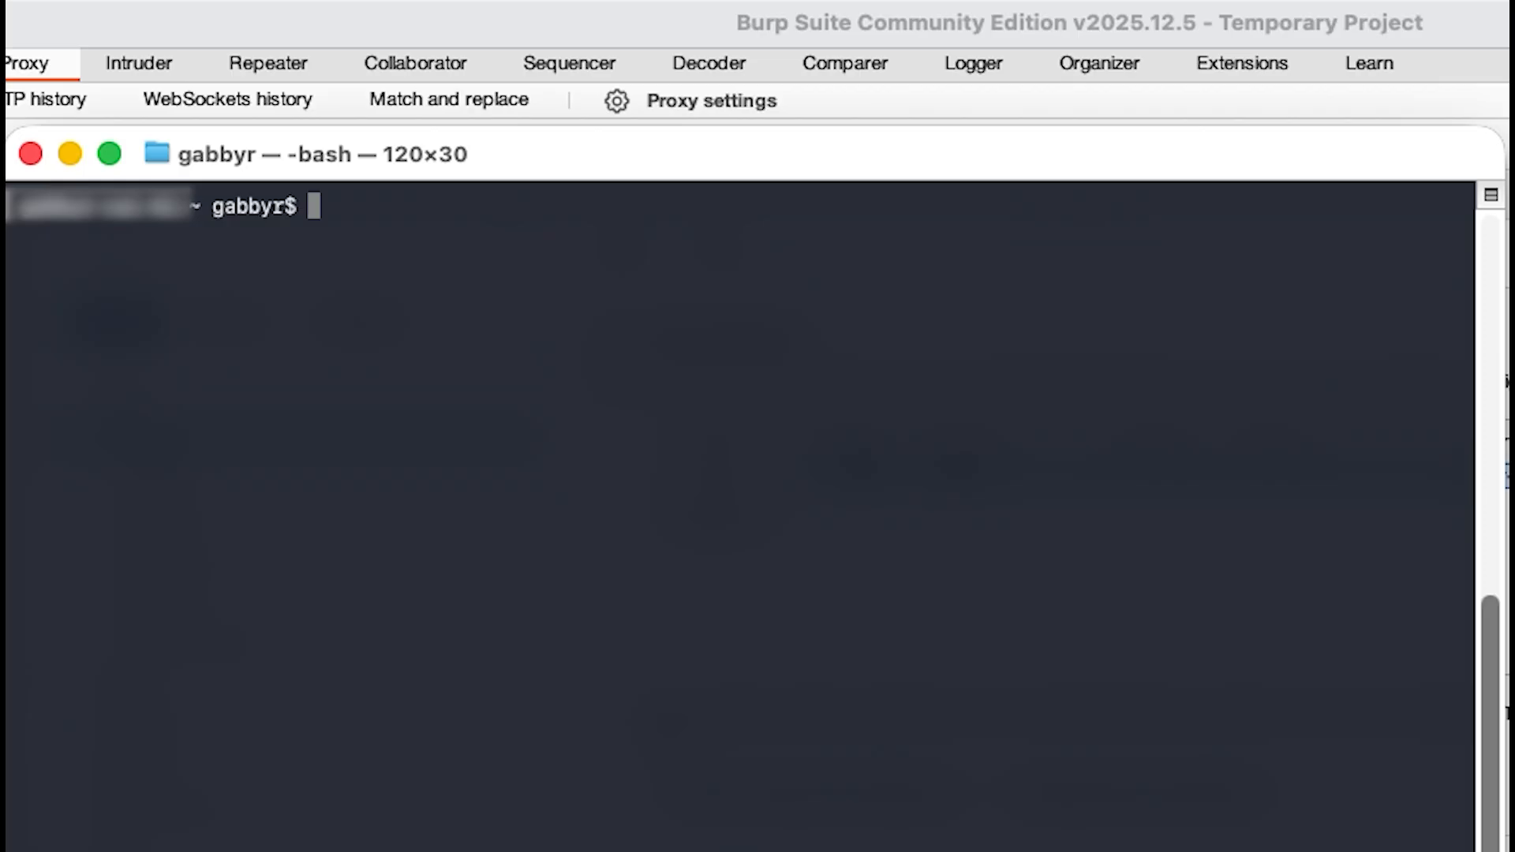
Switch to Terminal and run ifconfig | grep -A 1 "inet 169.254" | grep "inet " | awk '{print $2}'.
key("super+Tab")
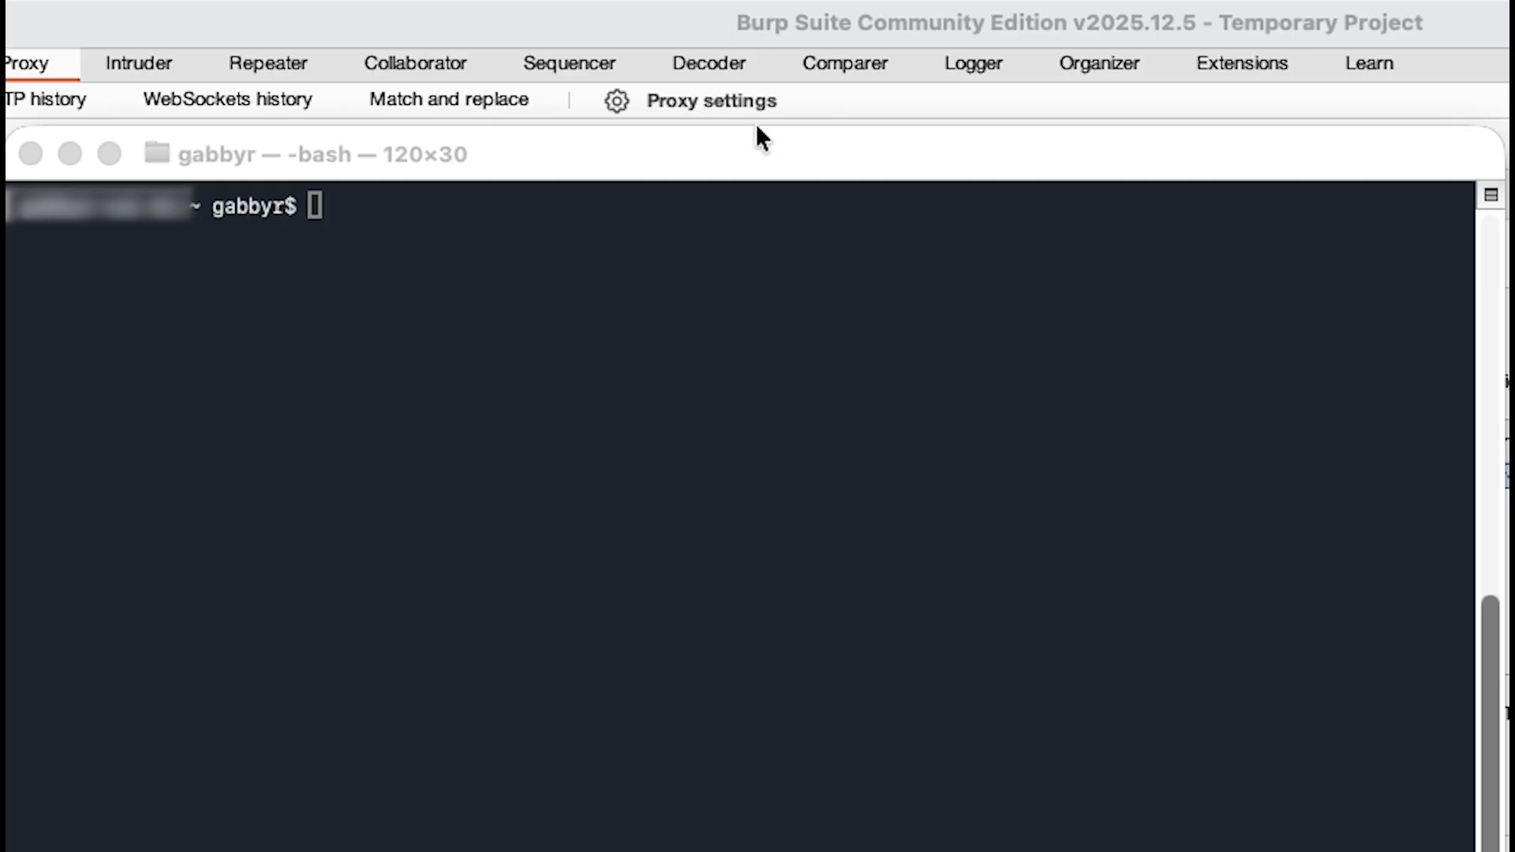
left_click(329, 207)
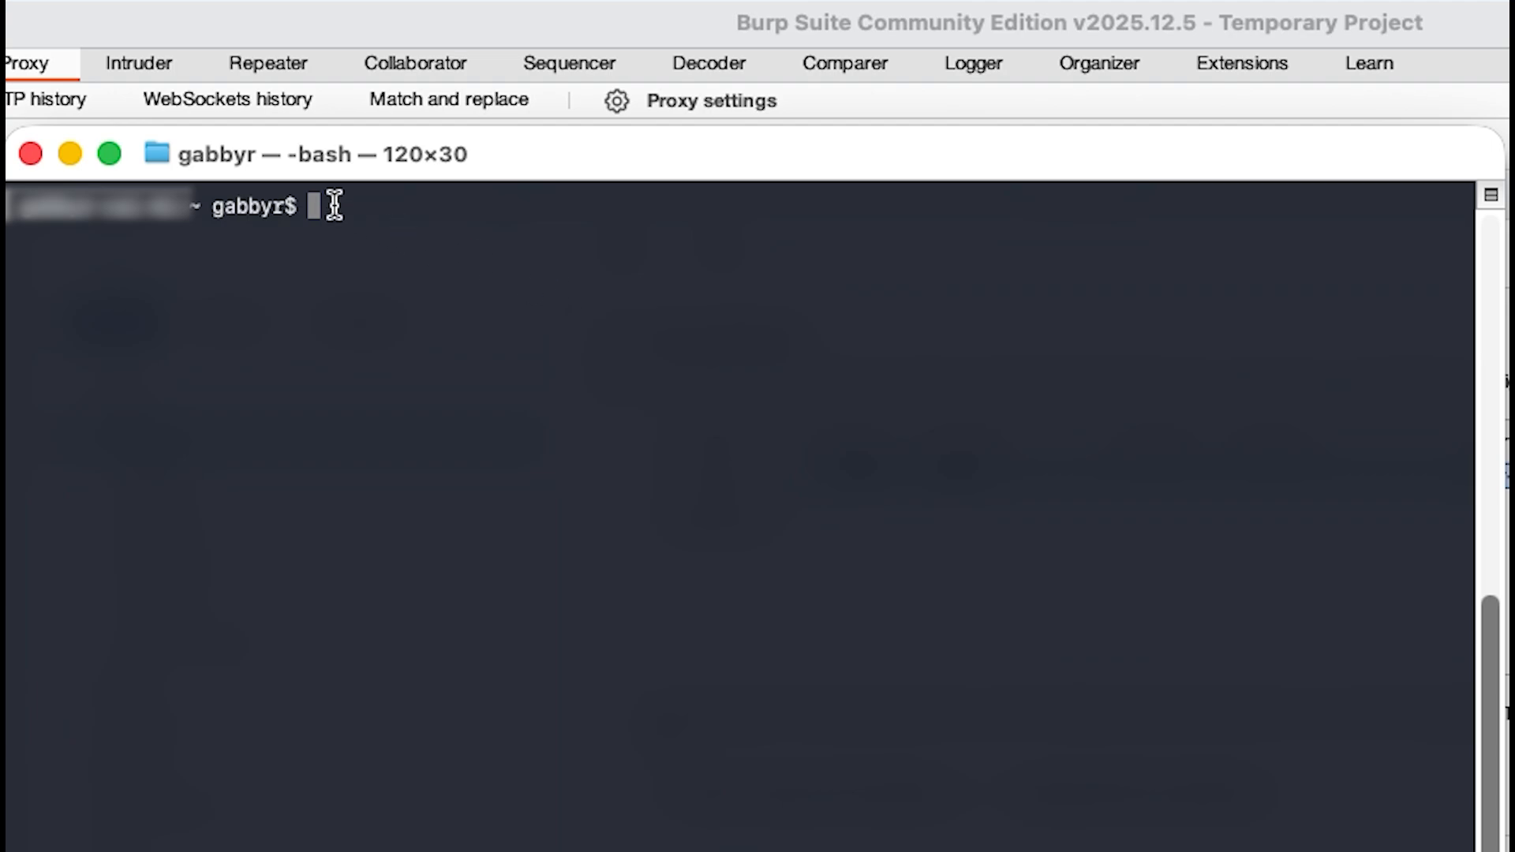
right_click(334, 204)
left_click(452, 281)
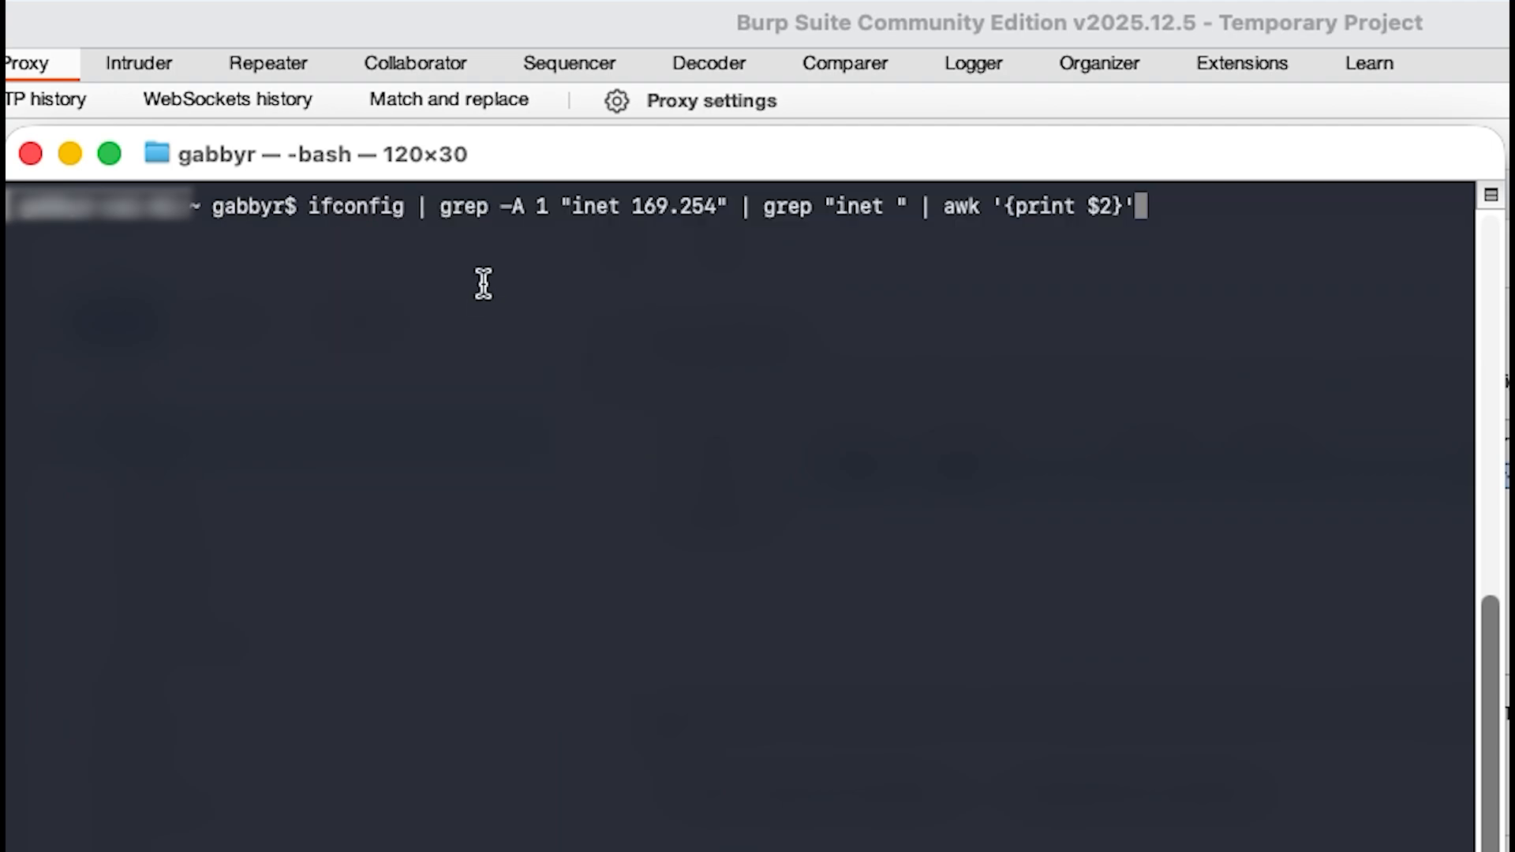
key("Return")
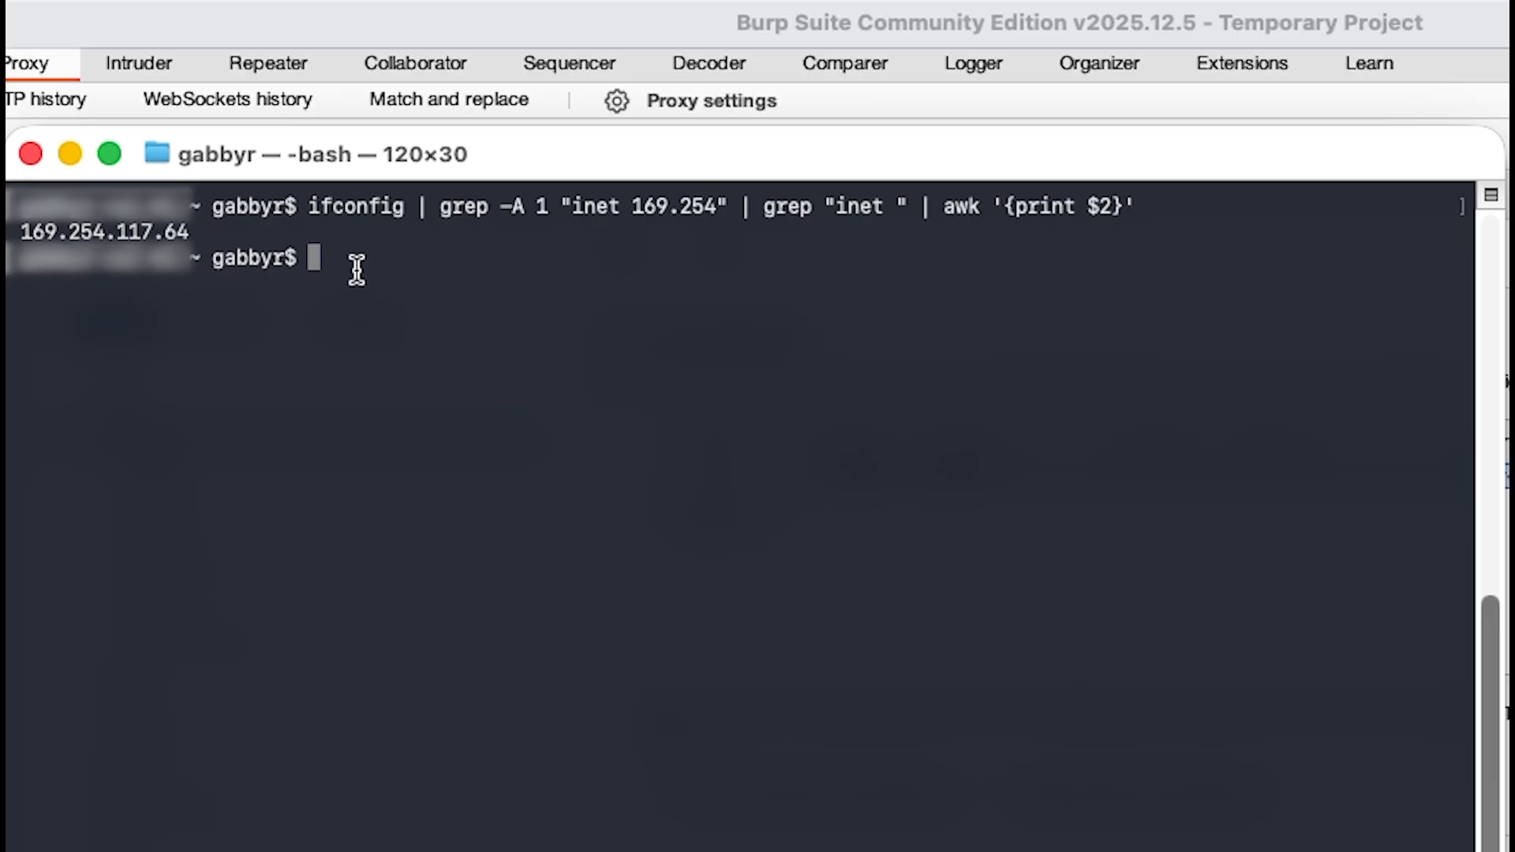
Run echo "USB IP: $(ifconfig | grep -A 1 'inet 169.254' | grep 'inet ' | awk '{print $2}')" && lsof -i :8080 | grep LISTEN.
key("super+Tab")
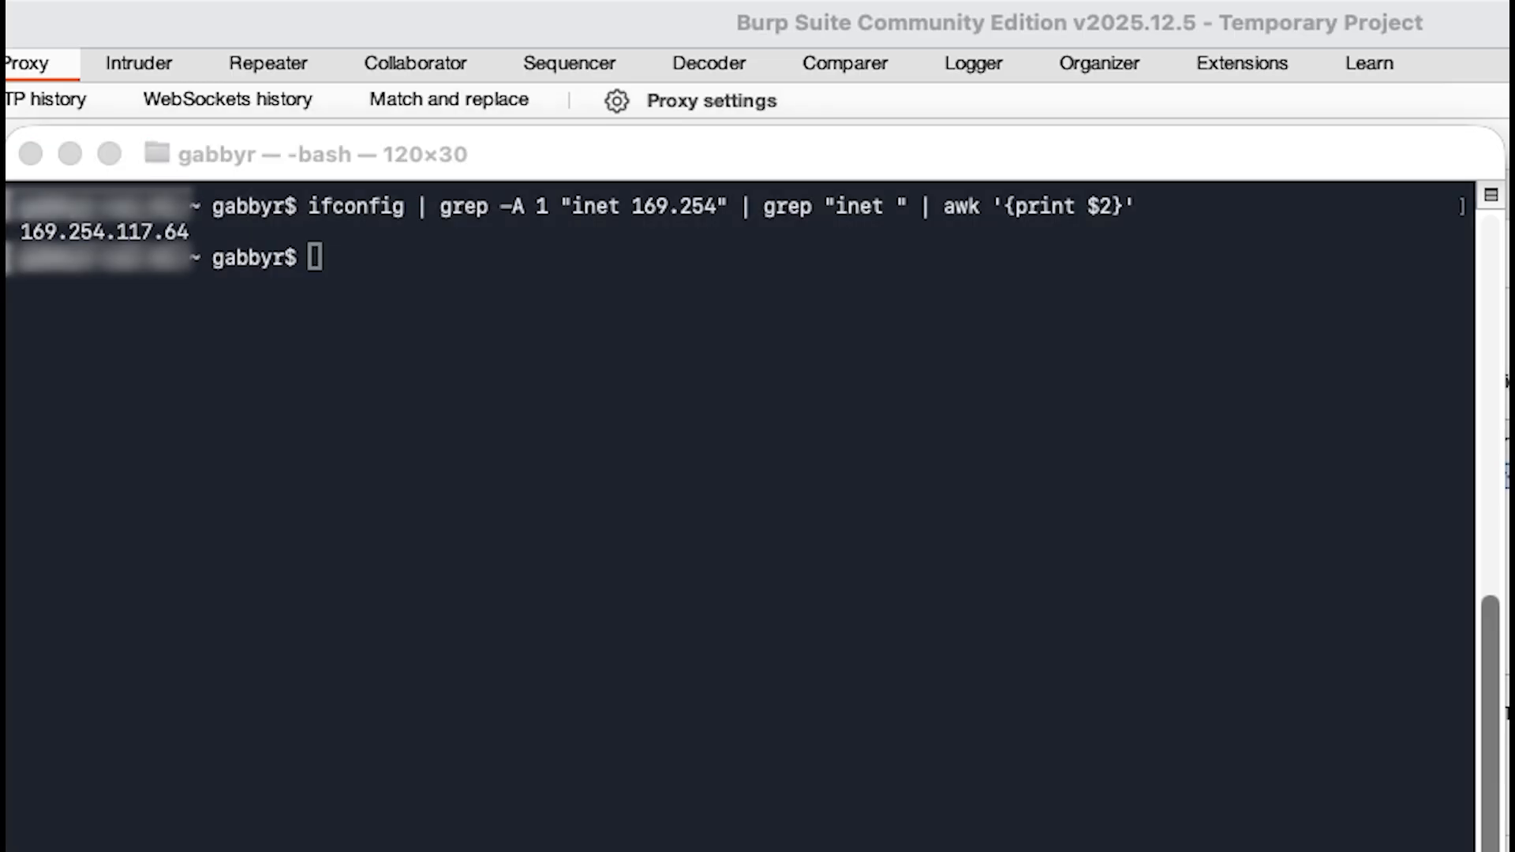
left_click(273, 254)
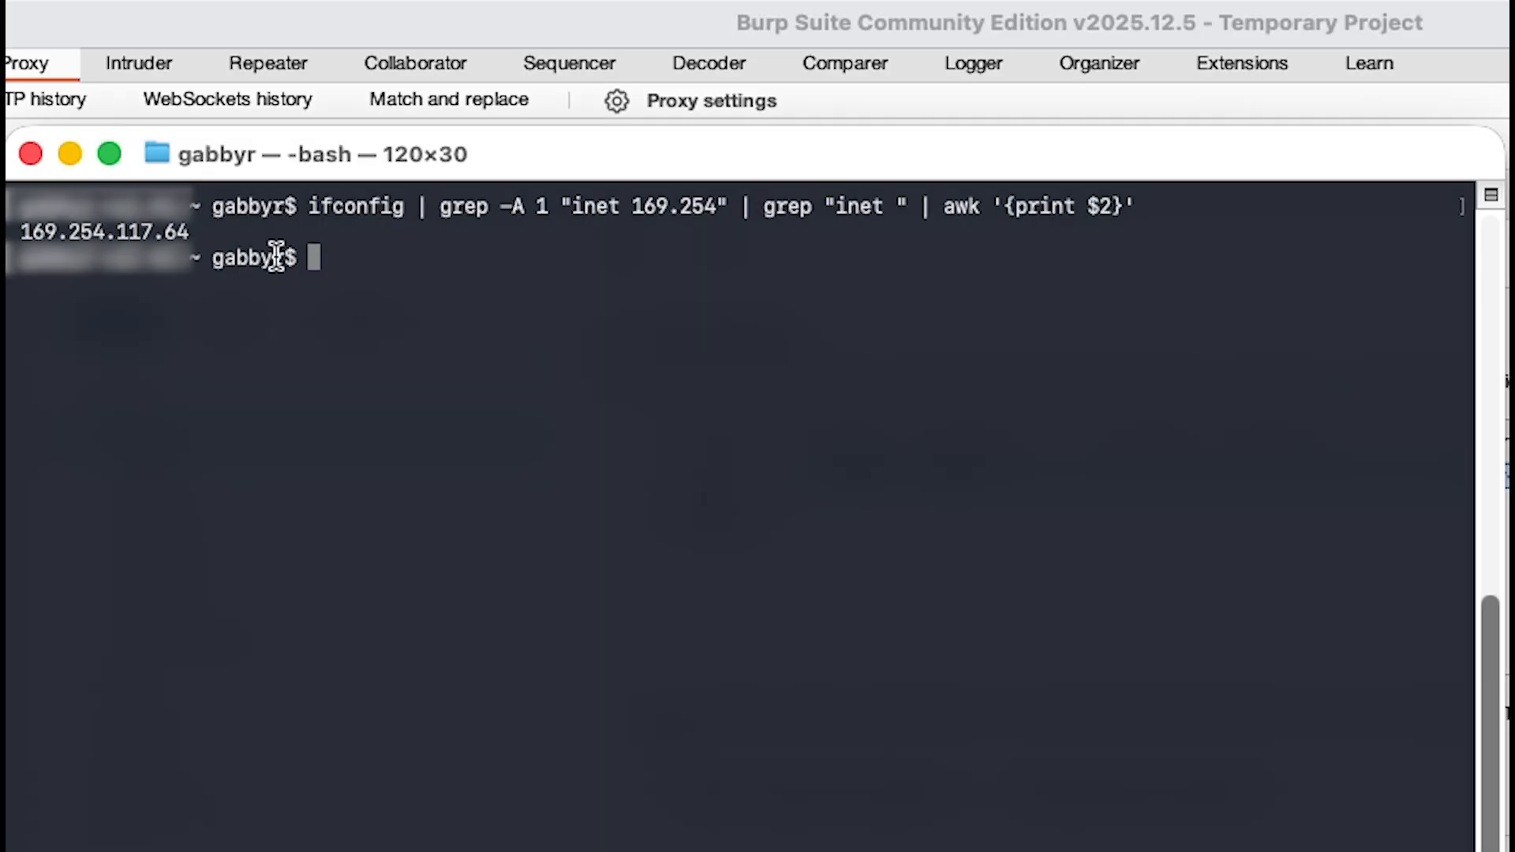
right_click(314, 257)
left_click(527, 341)
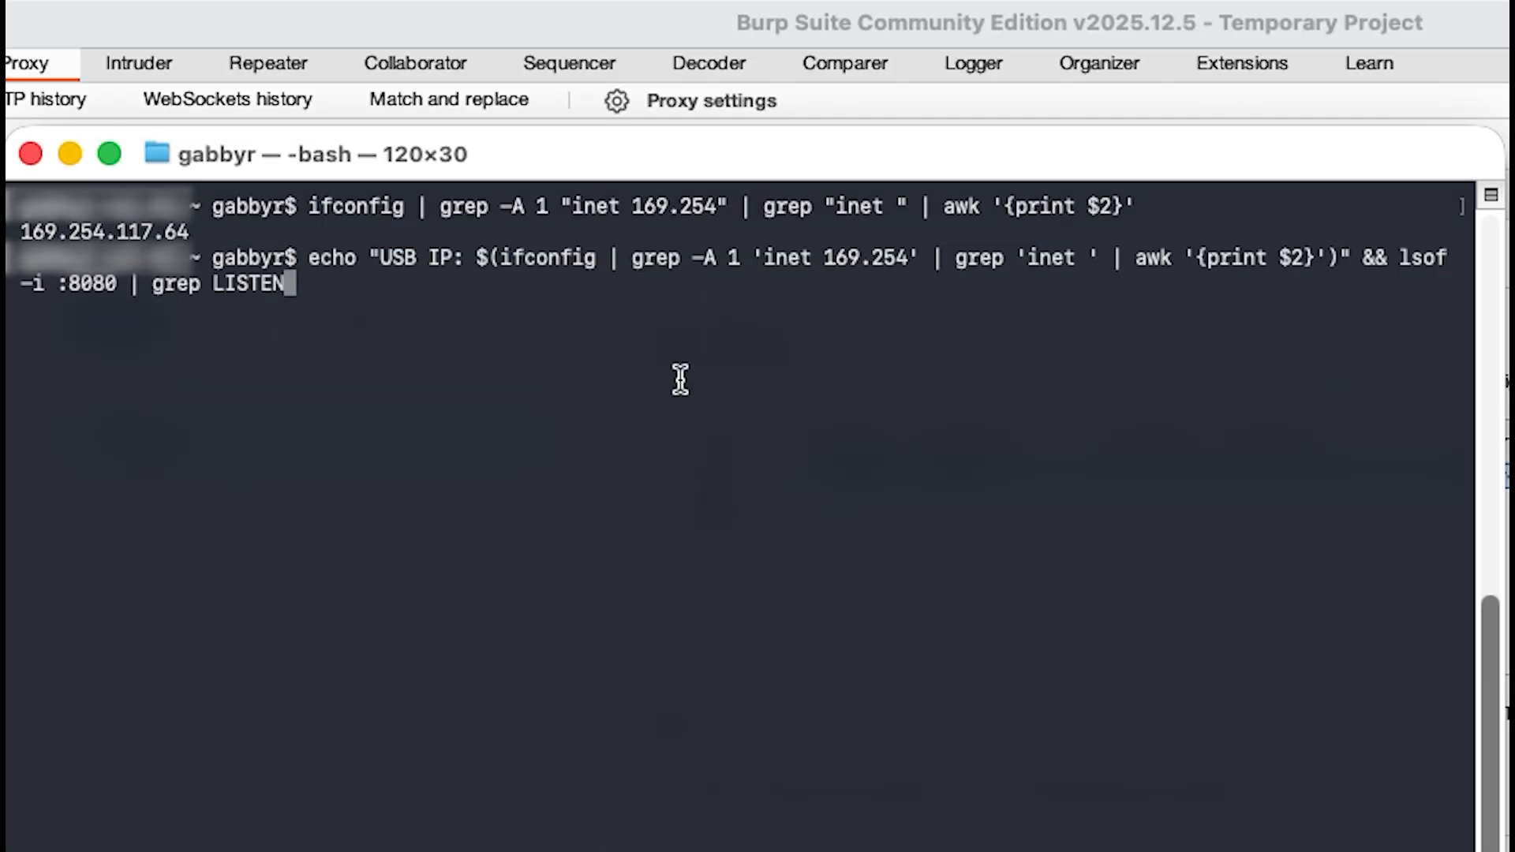
key("Return")
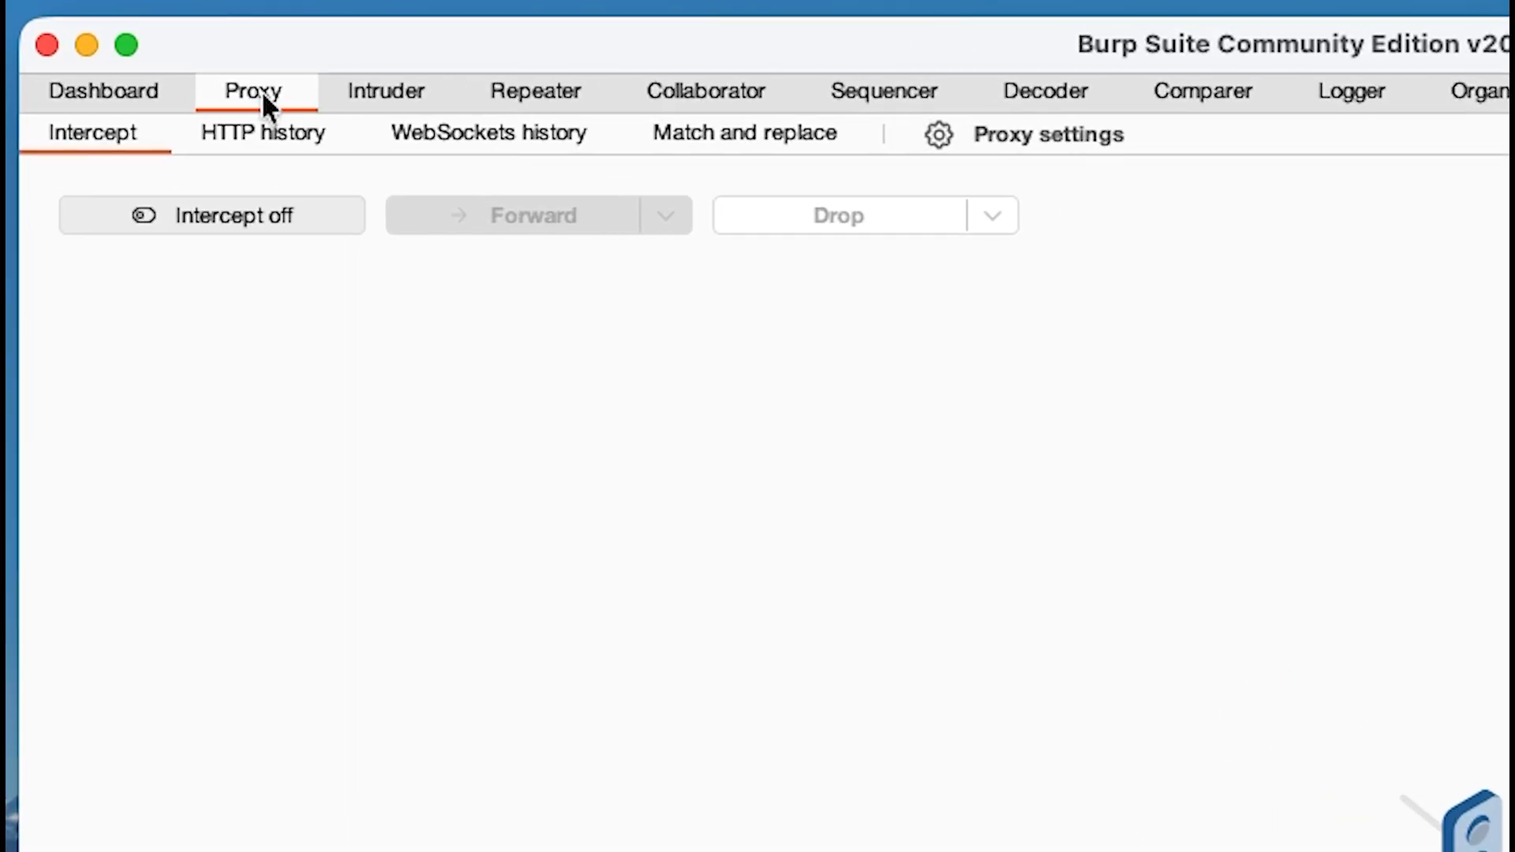
Export Burp's CA certificate in DER format as burp.cer from the proxy settings.
left_click(1012, 134)
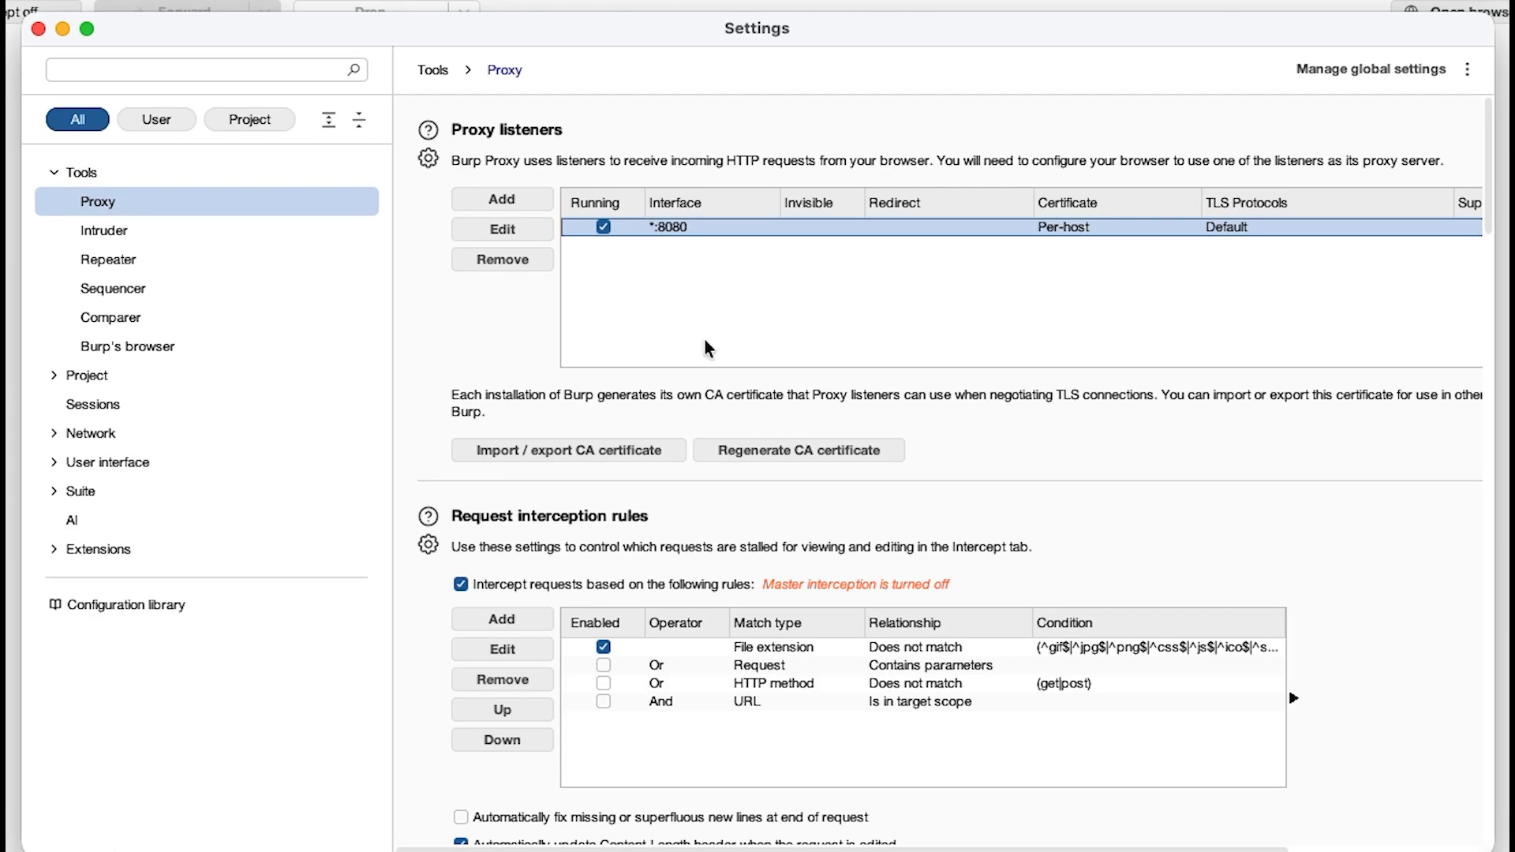
left_click(598, 443)
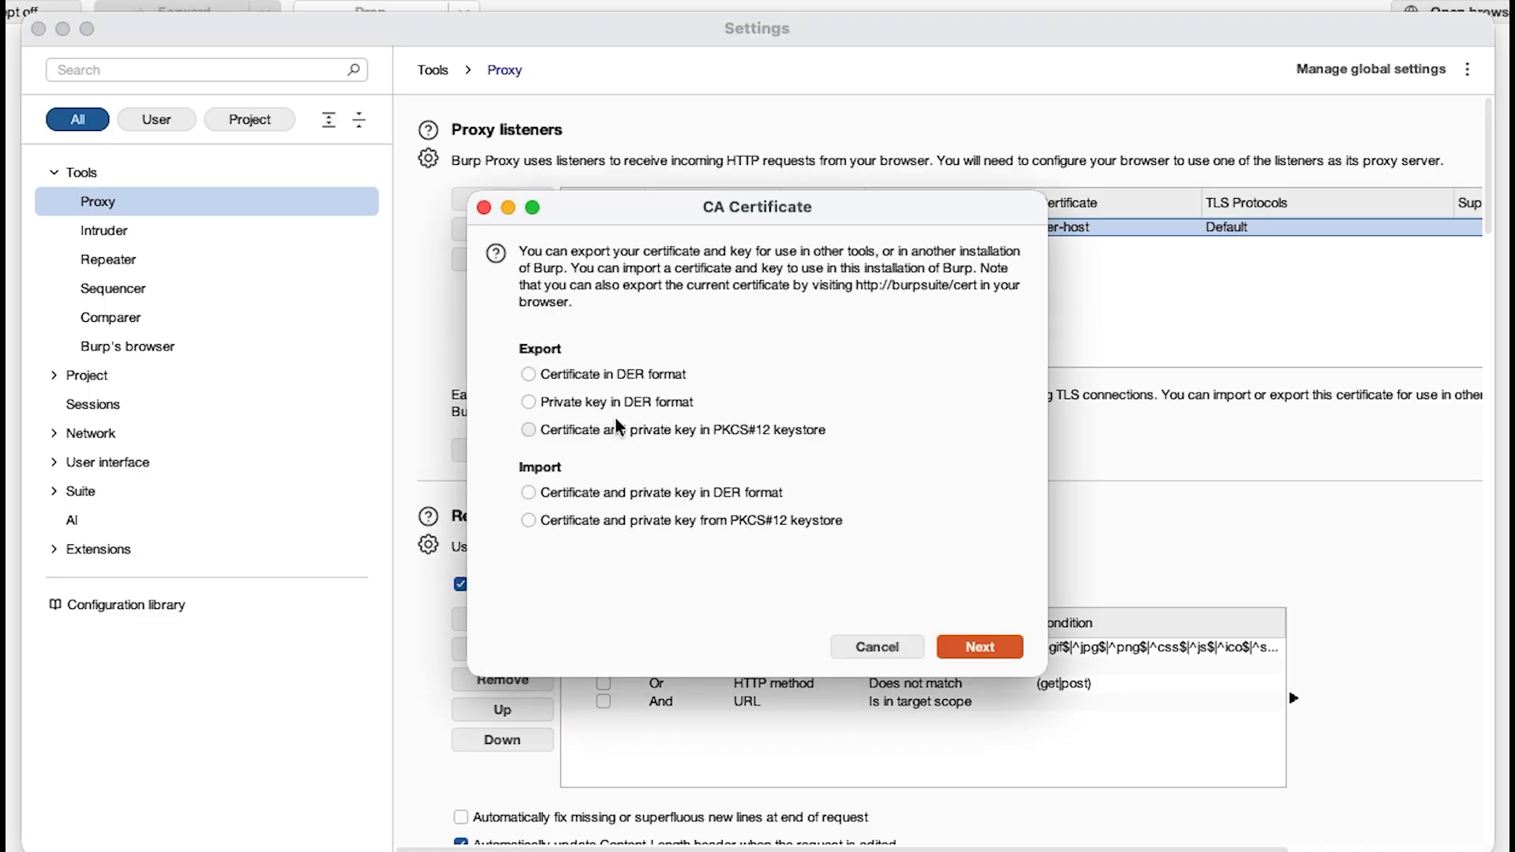
left_click(610, 376)
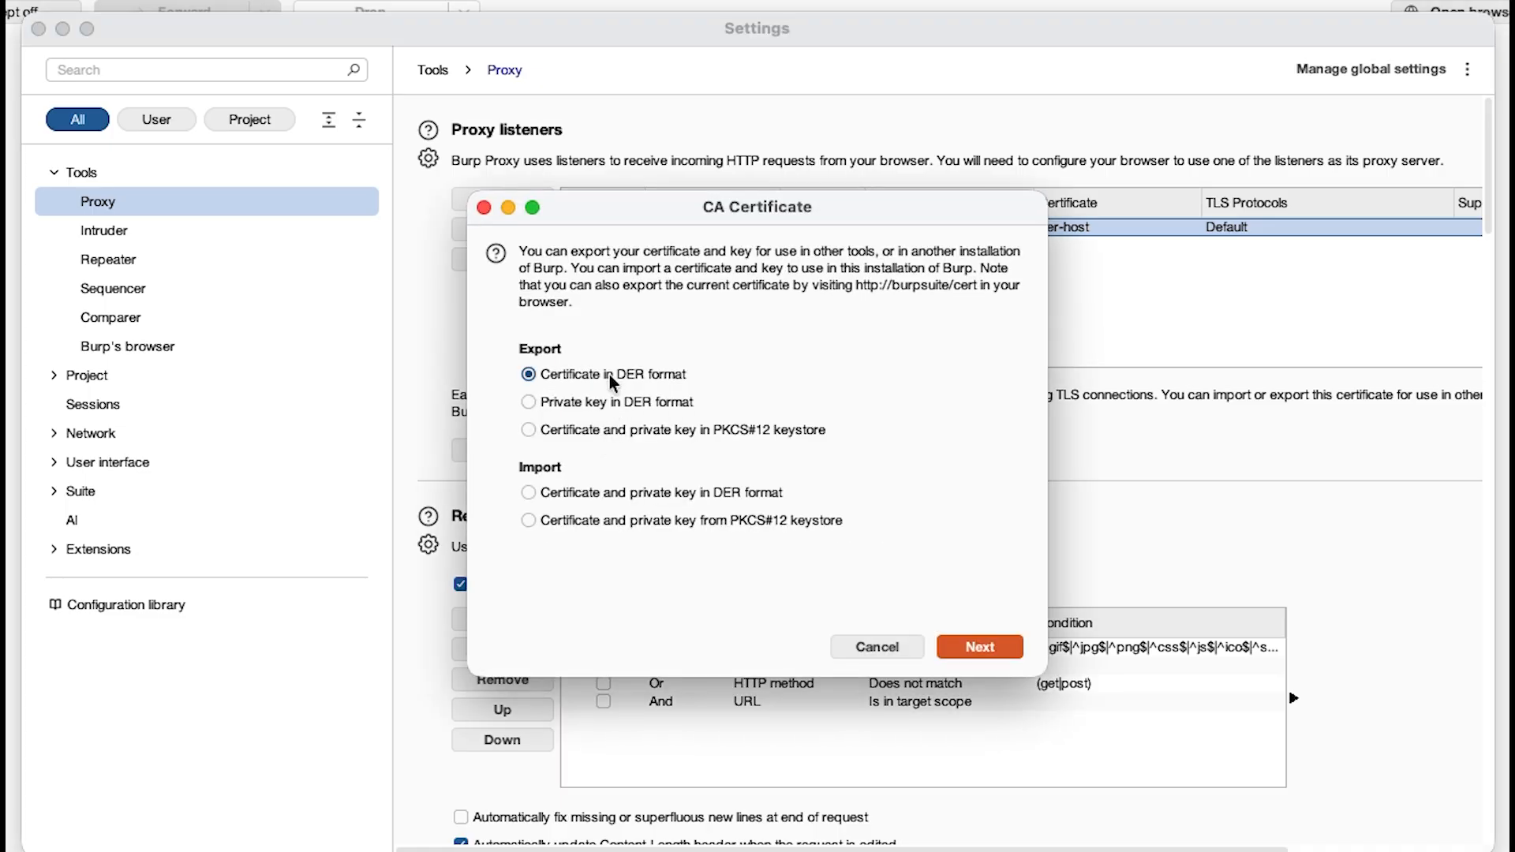
left_click(976, 645)
left_click(636, 290)
type("burp.cer")
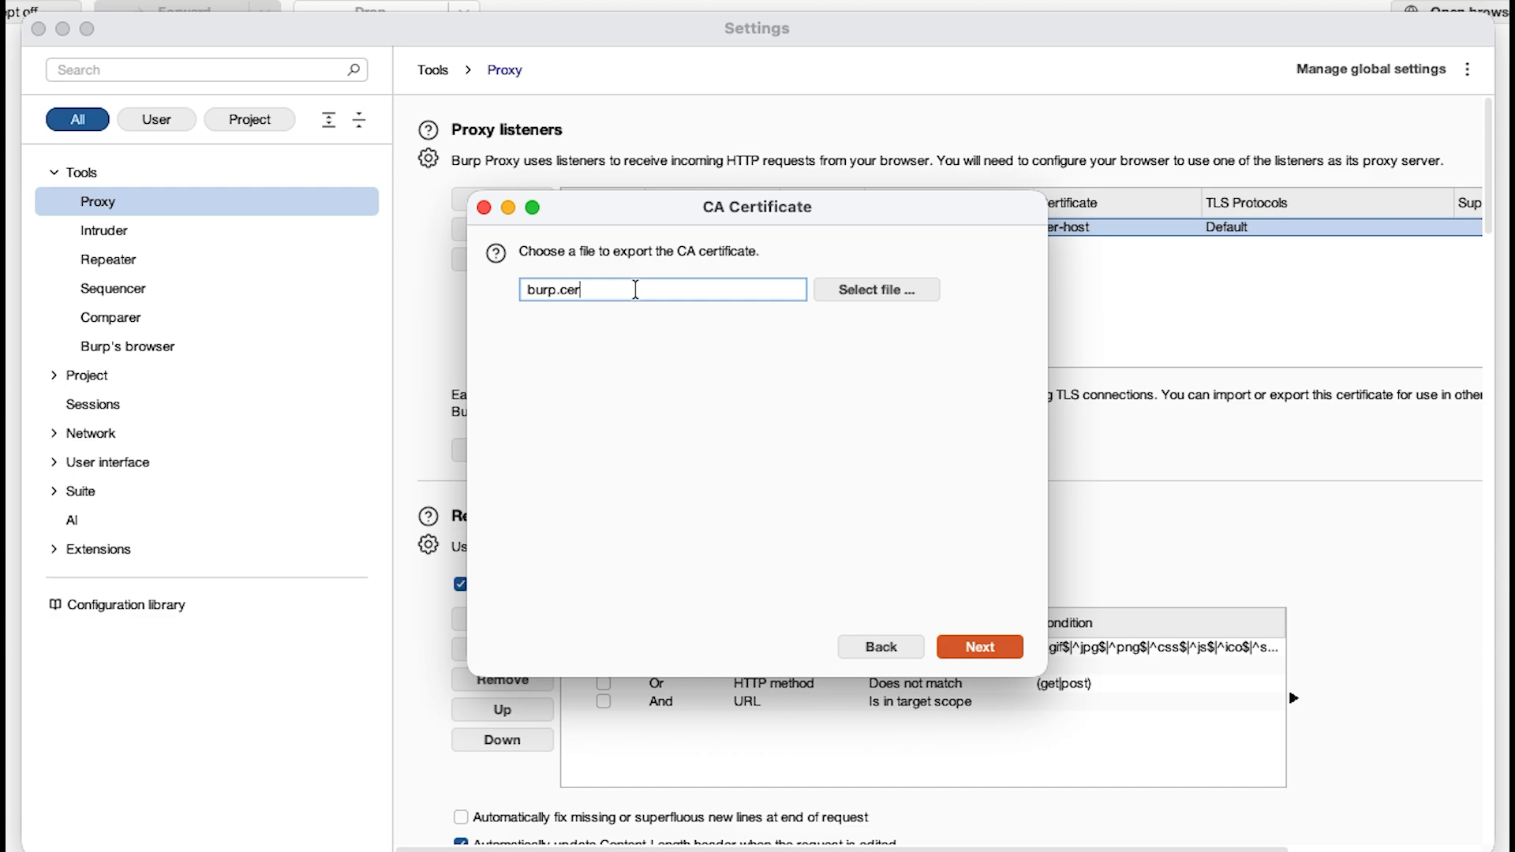
left_click(1004, 644)
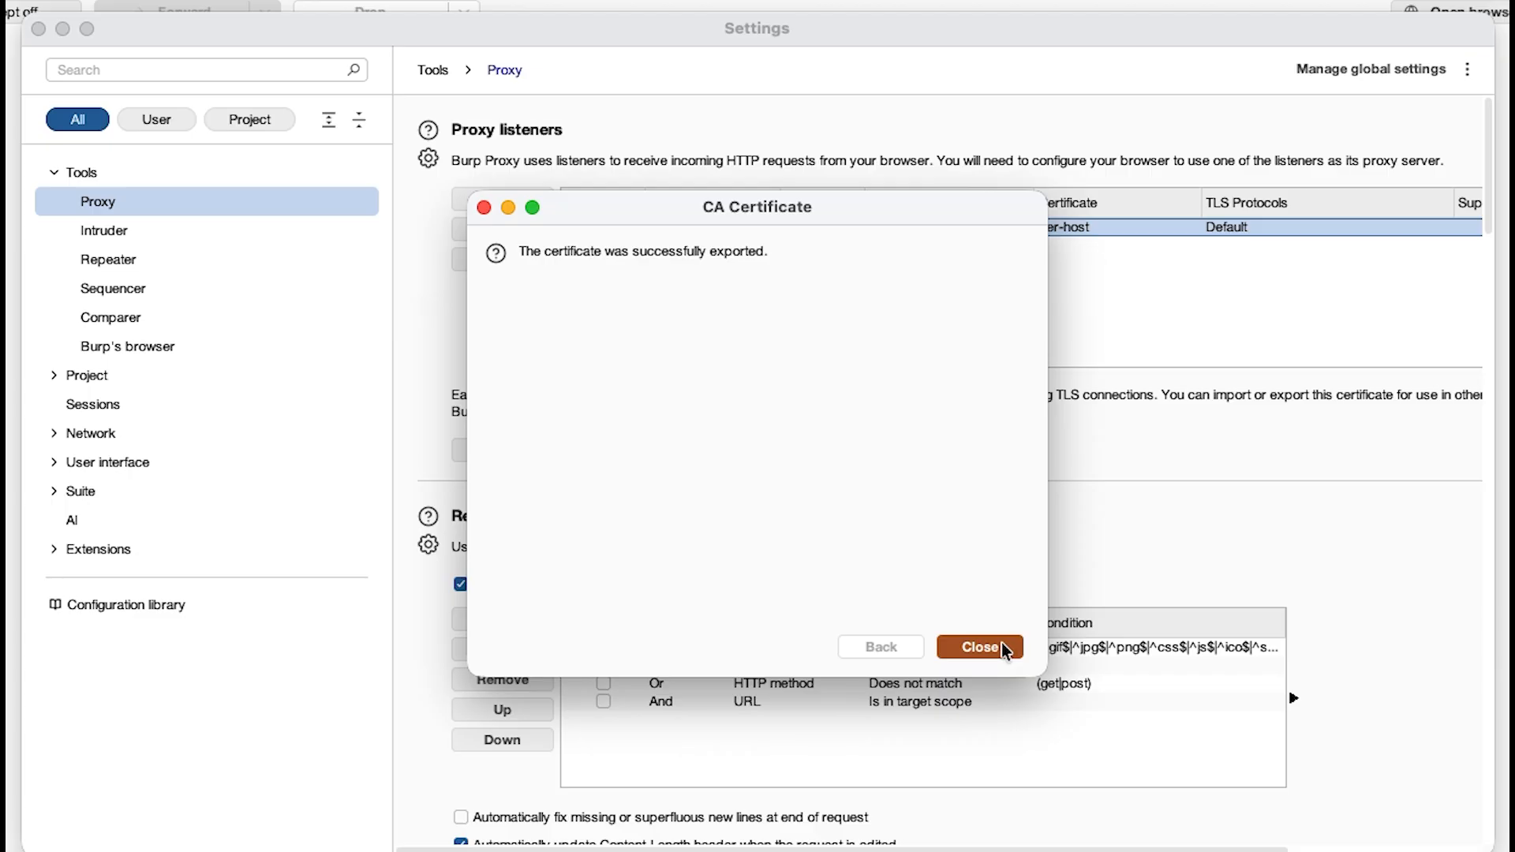
left_click(997, 648)
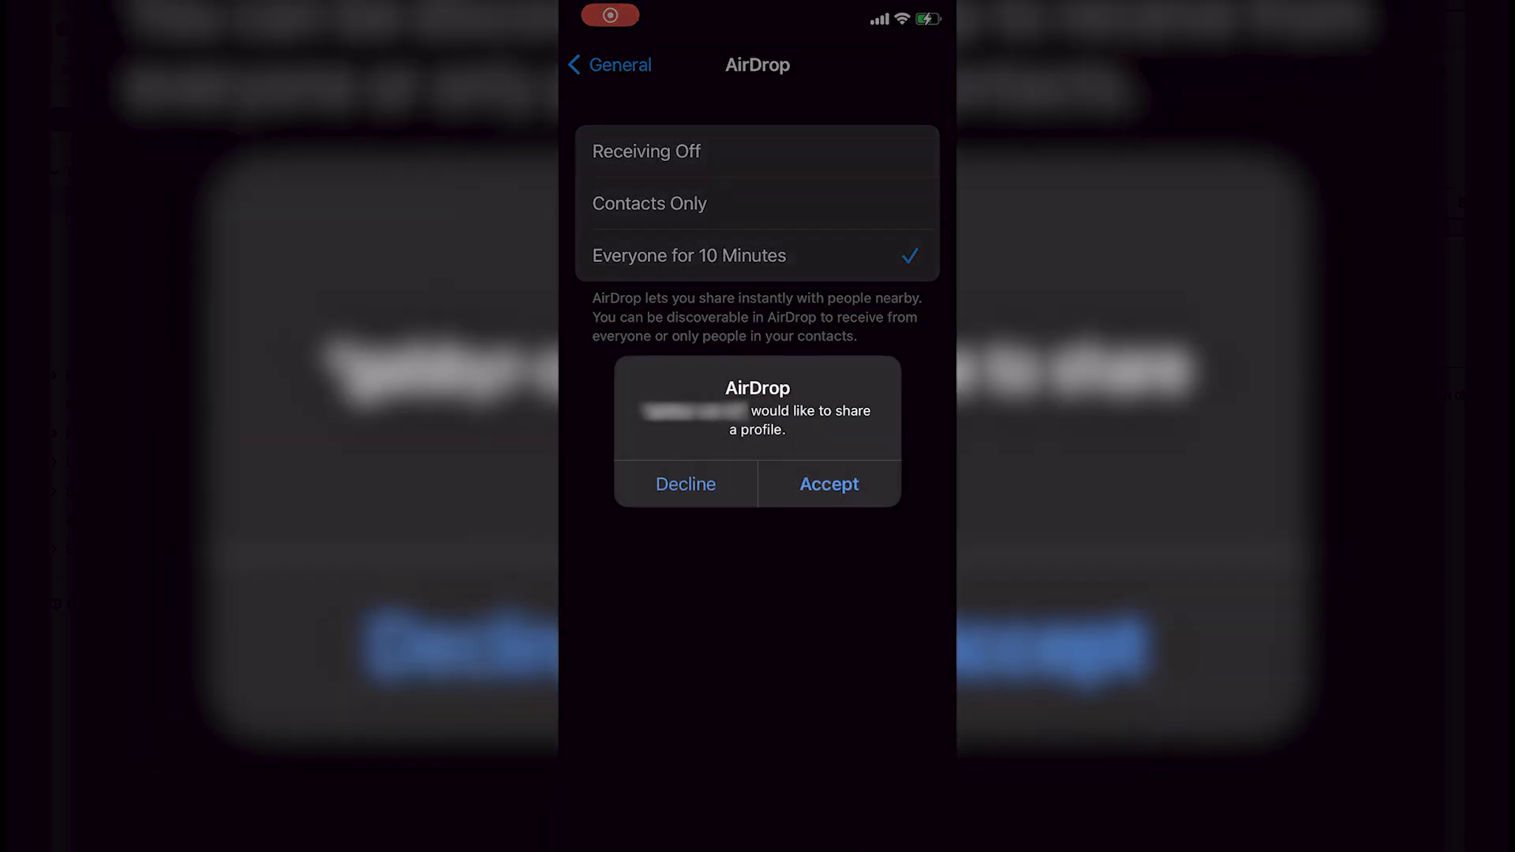
Accept the AirDropped profile on the iPhone and open the downloaded PortSwigger CA profile in Settings.
left_click(829, 483)
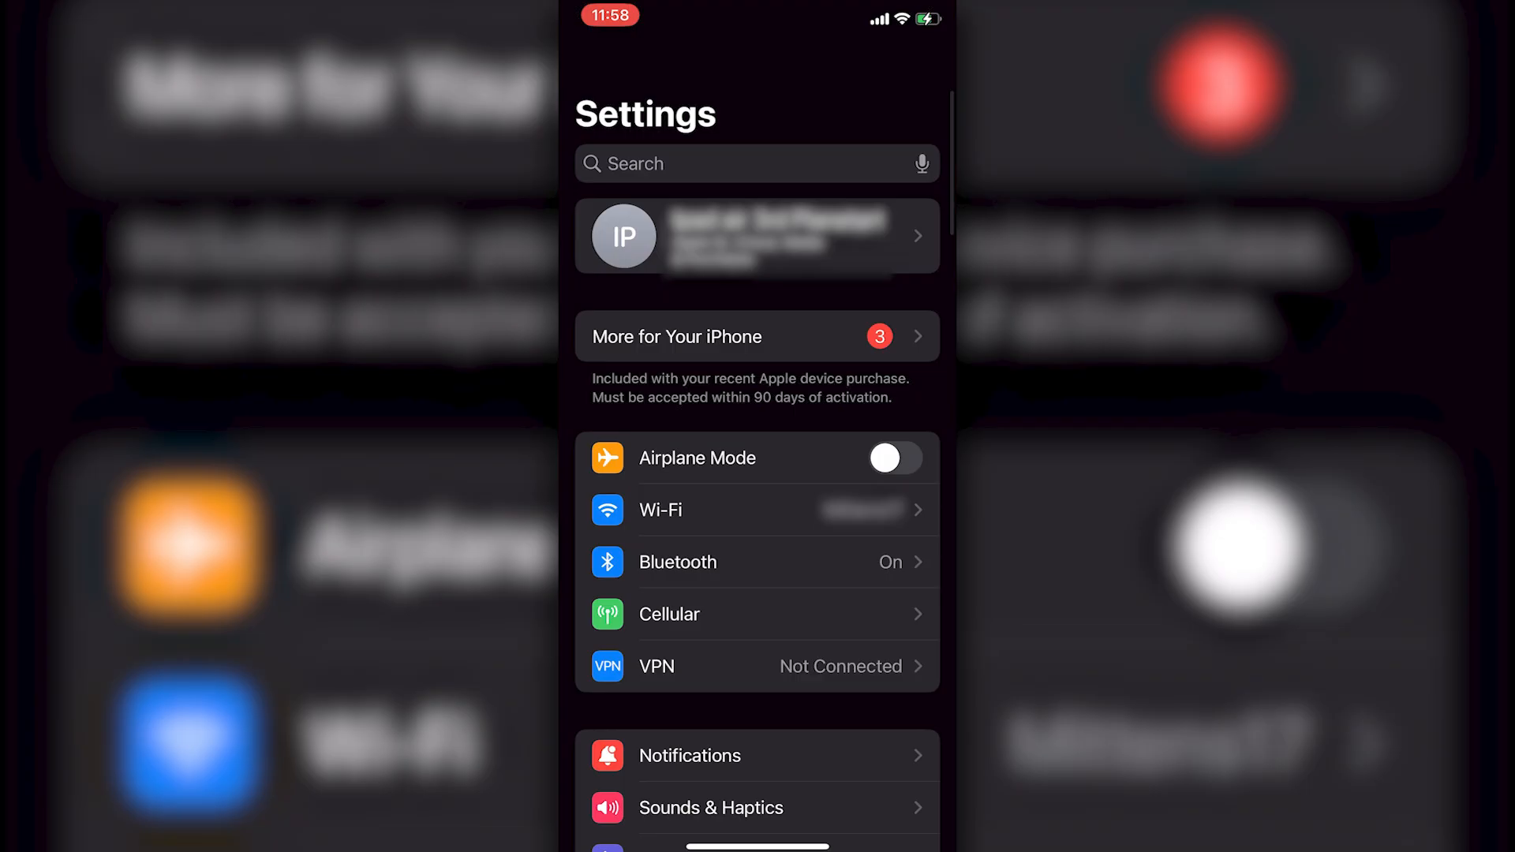
left_click(677, 336)
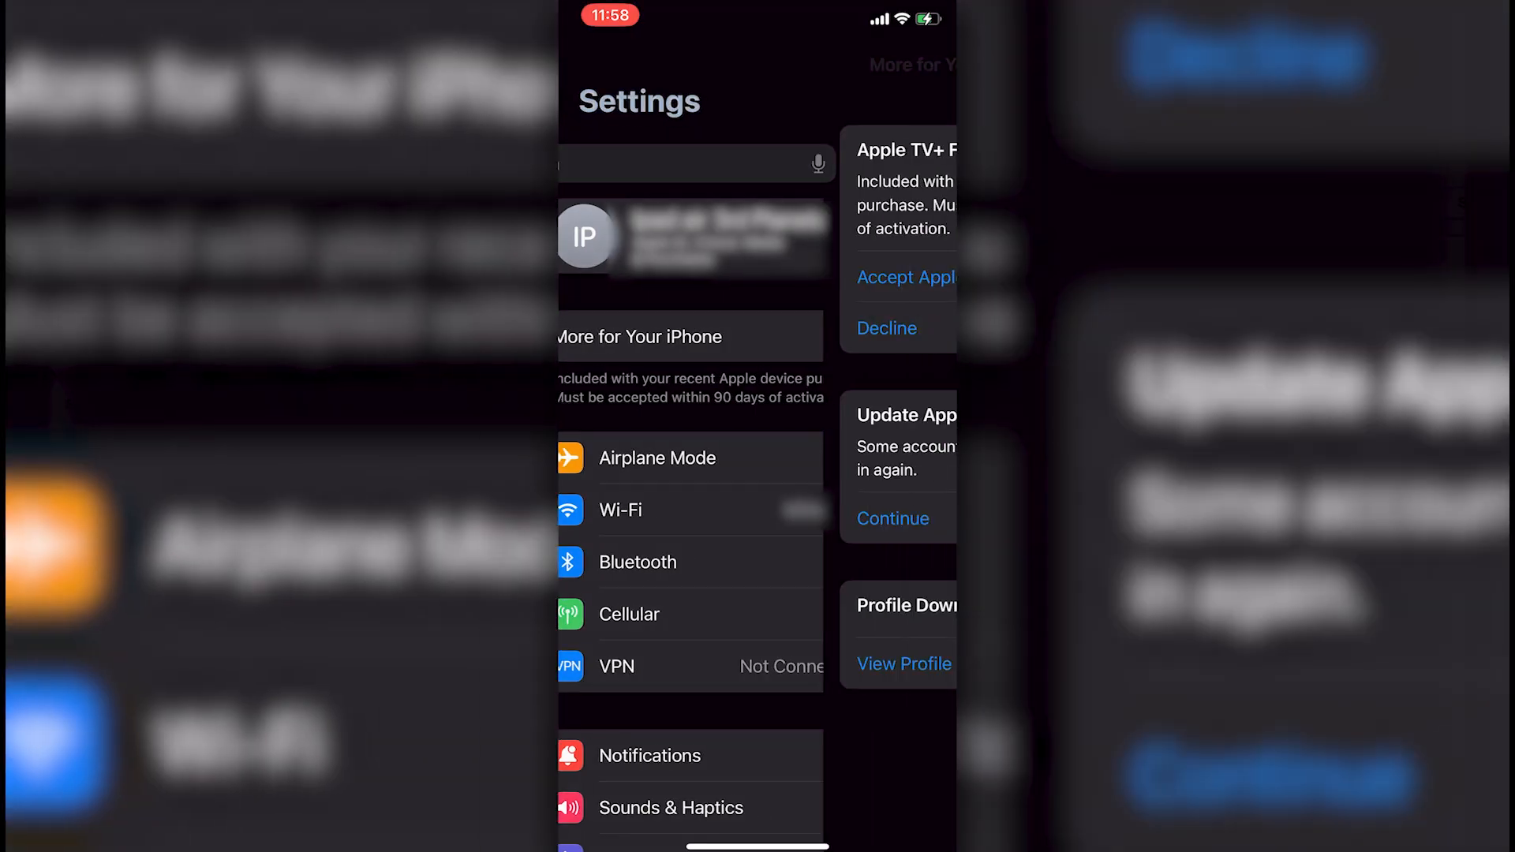
left_click(640, 664)
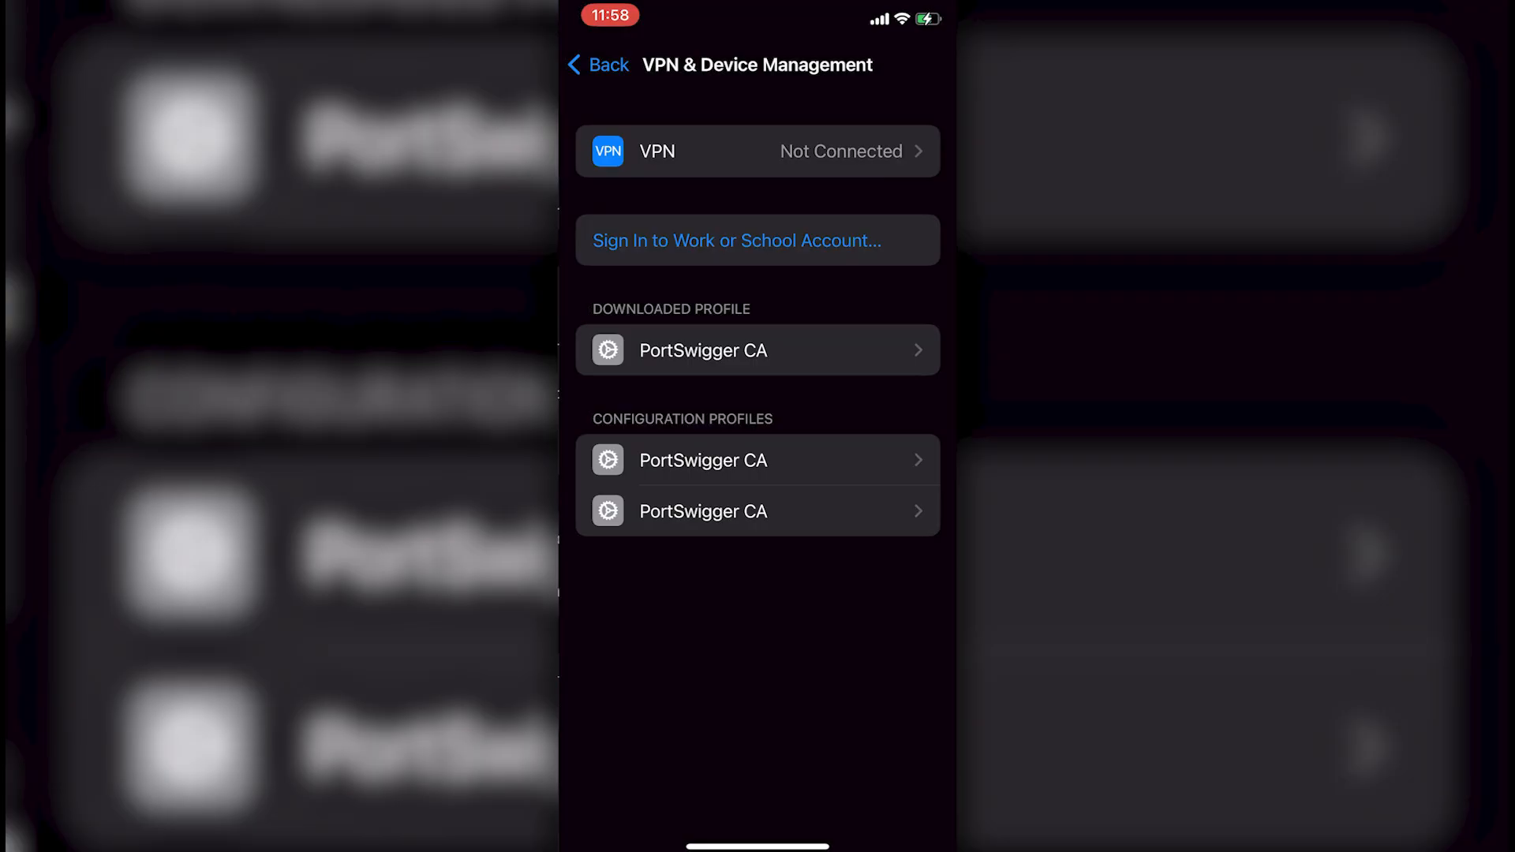
left_click(757, 351)
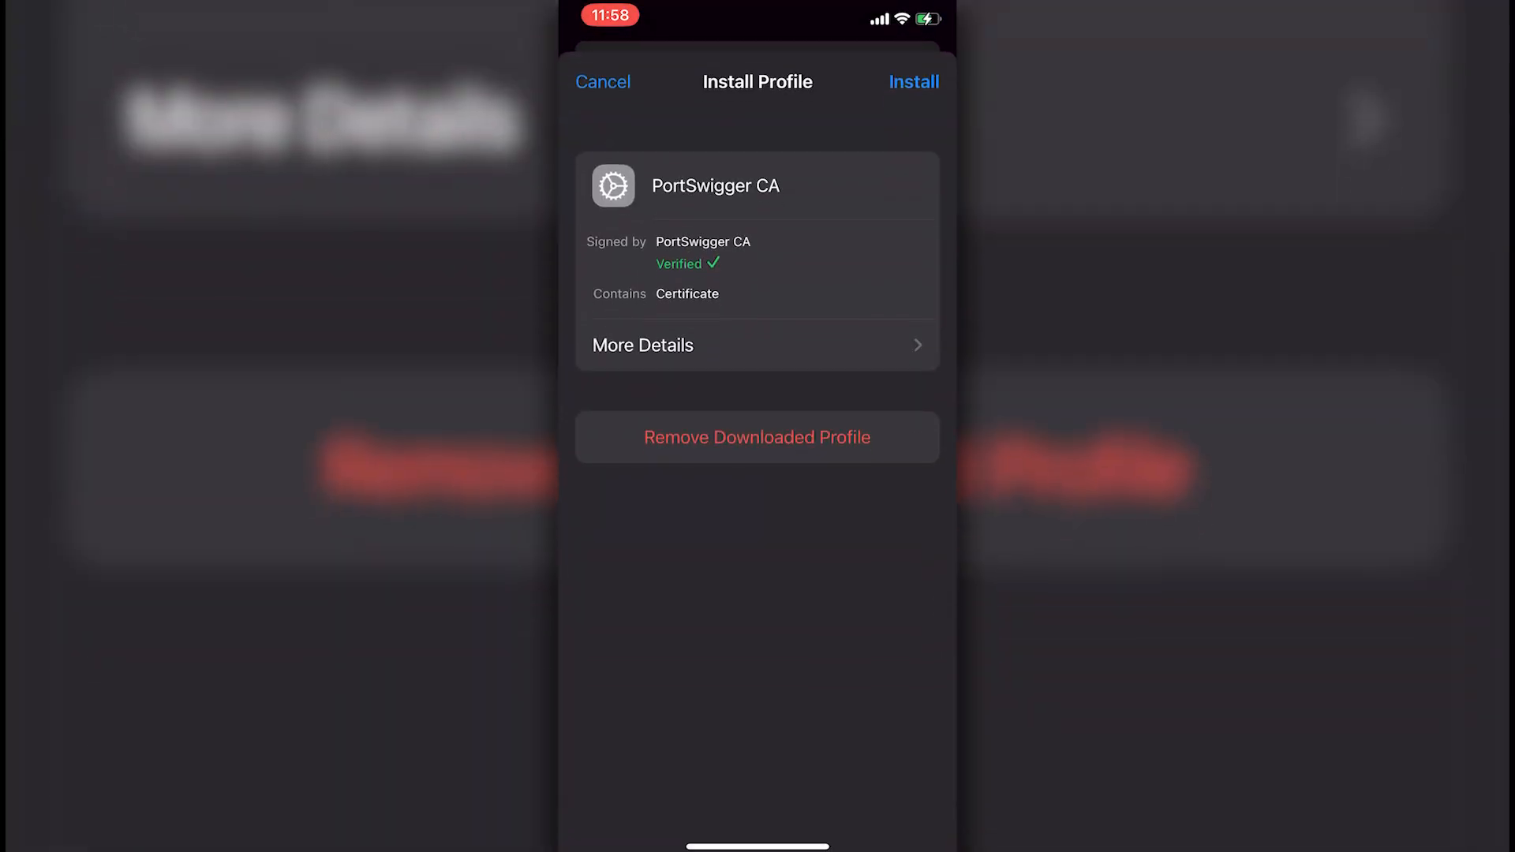
Install the PortSwigger CA profile on the iPhone, authorising it with the device passcode.
left_click(914, 82)
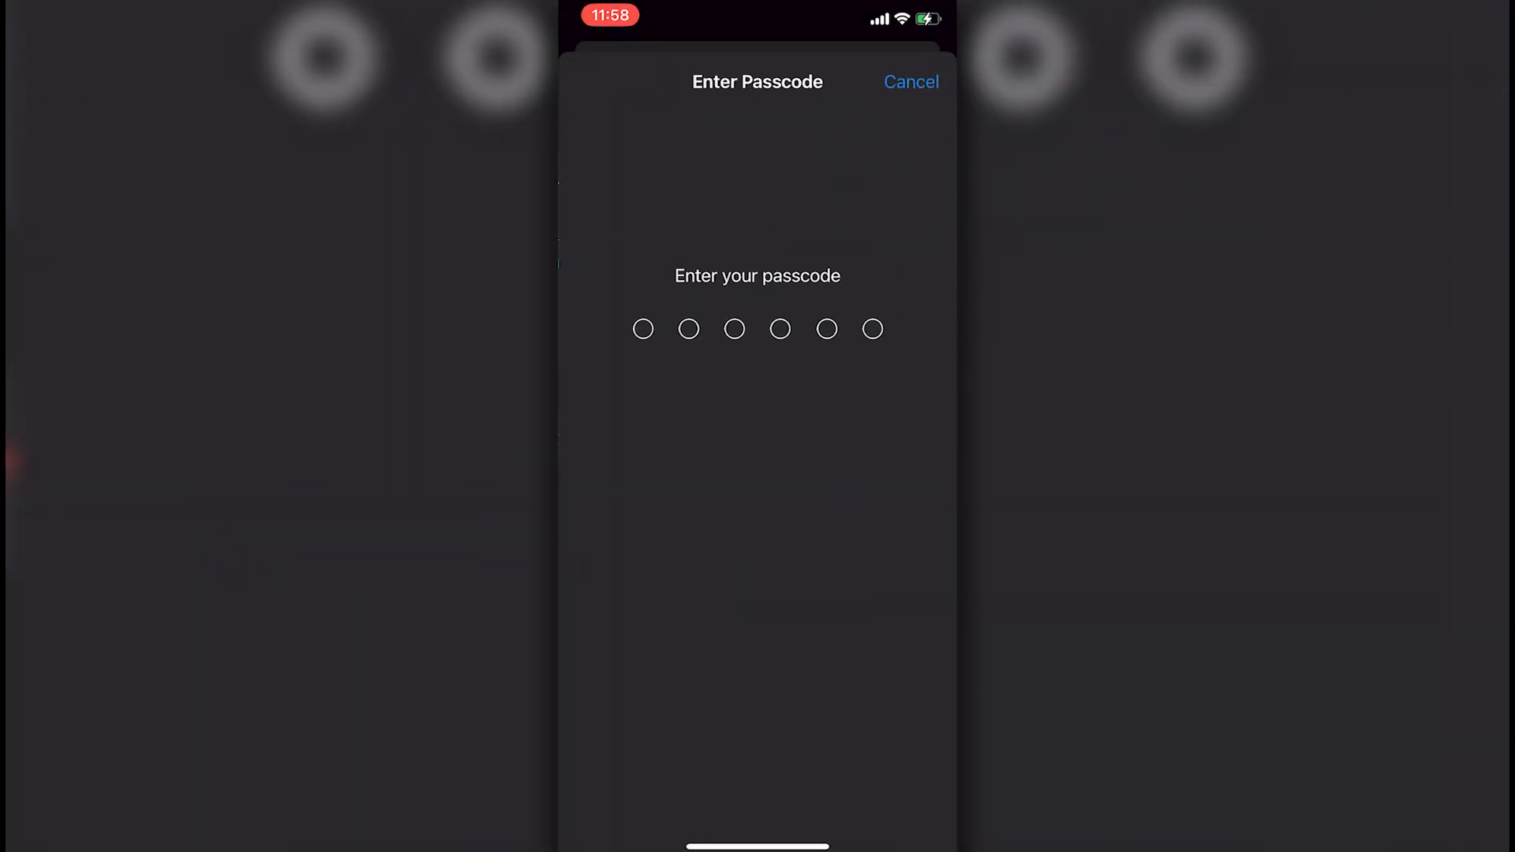
type("••••••")
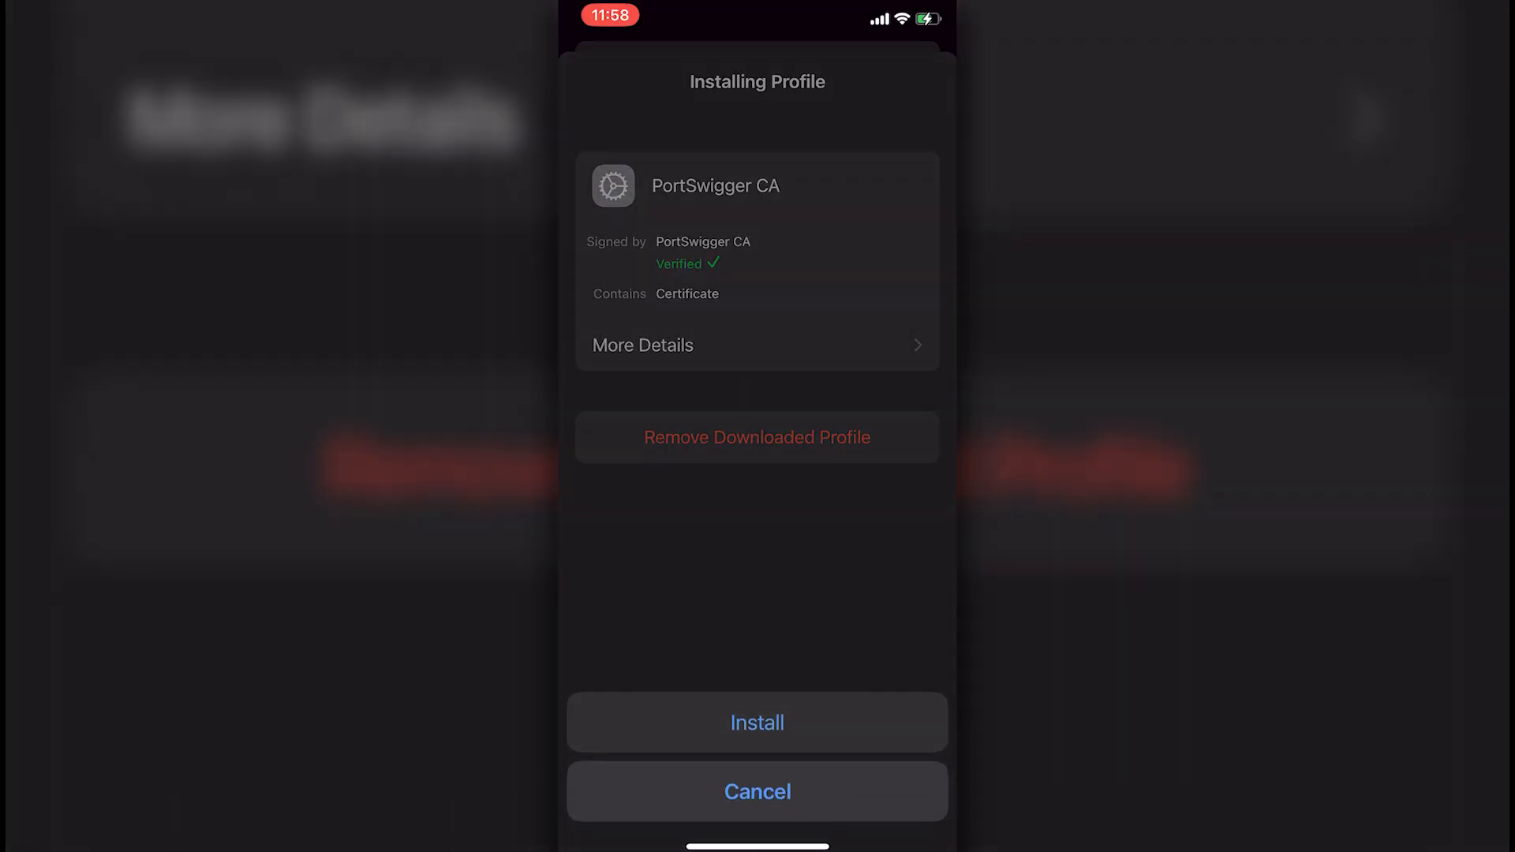
left_click(757, 723)
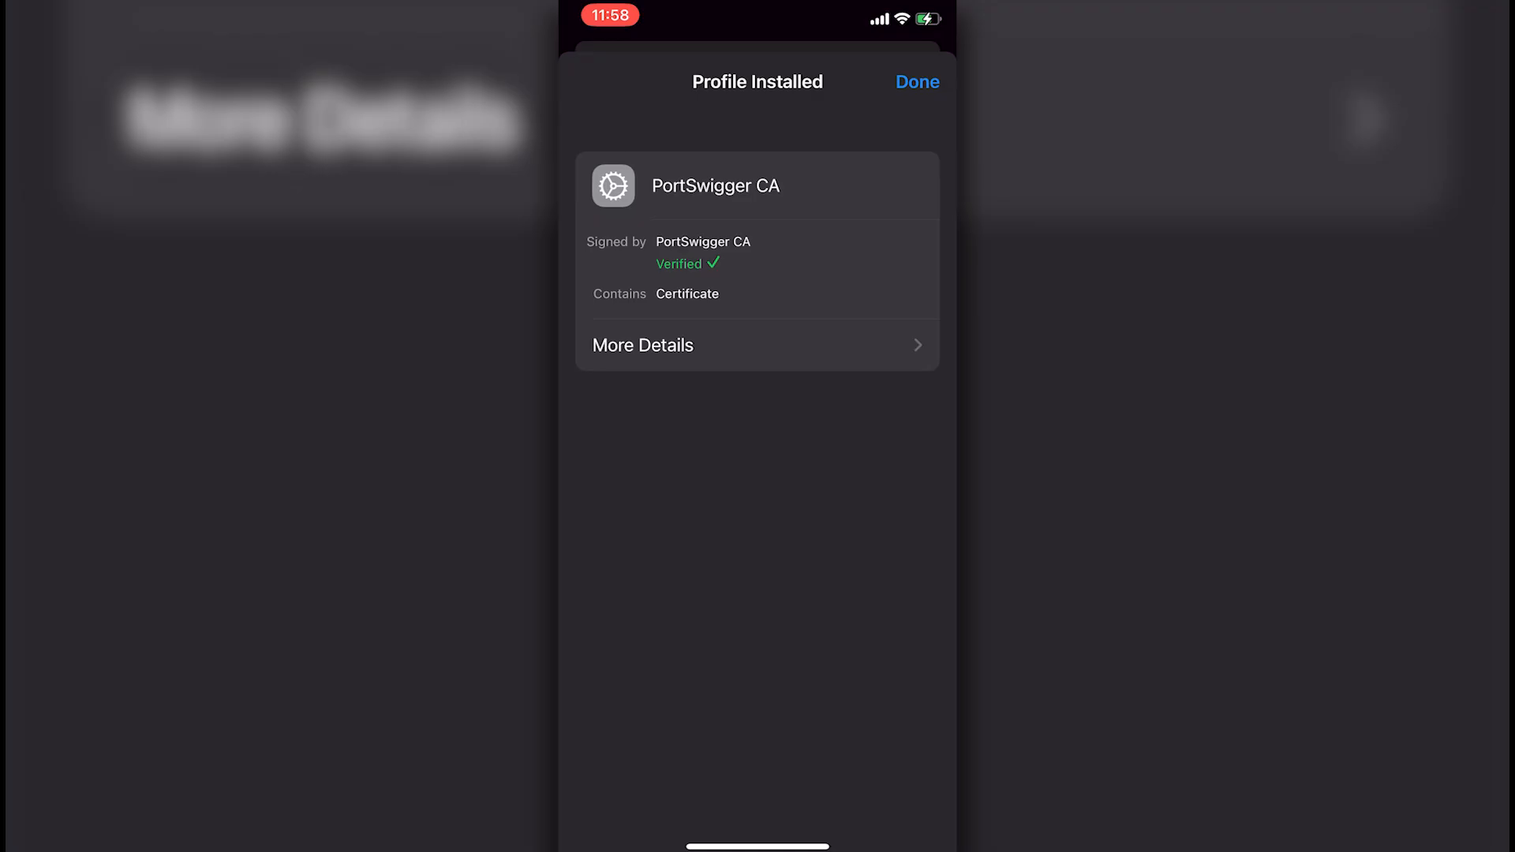
left_click(917, 82)
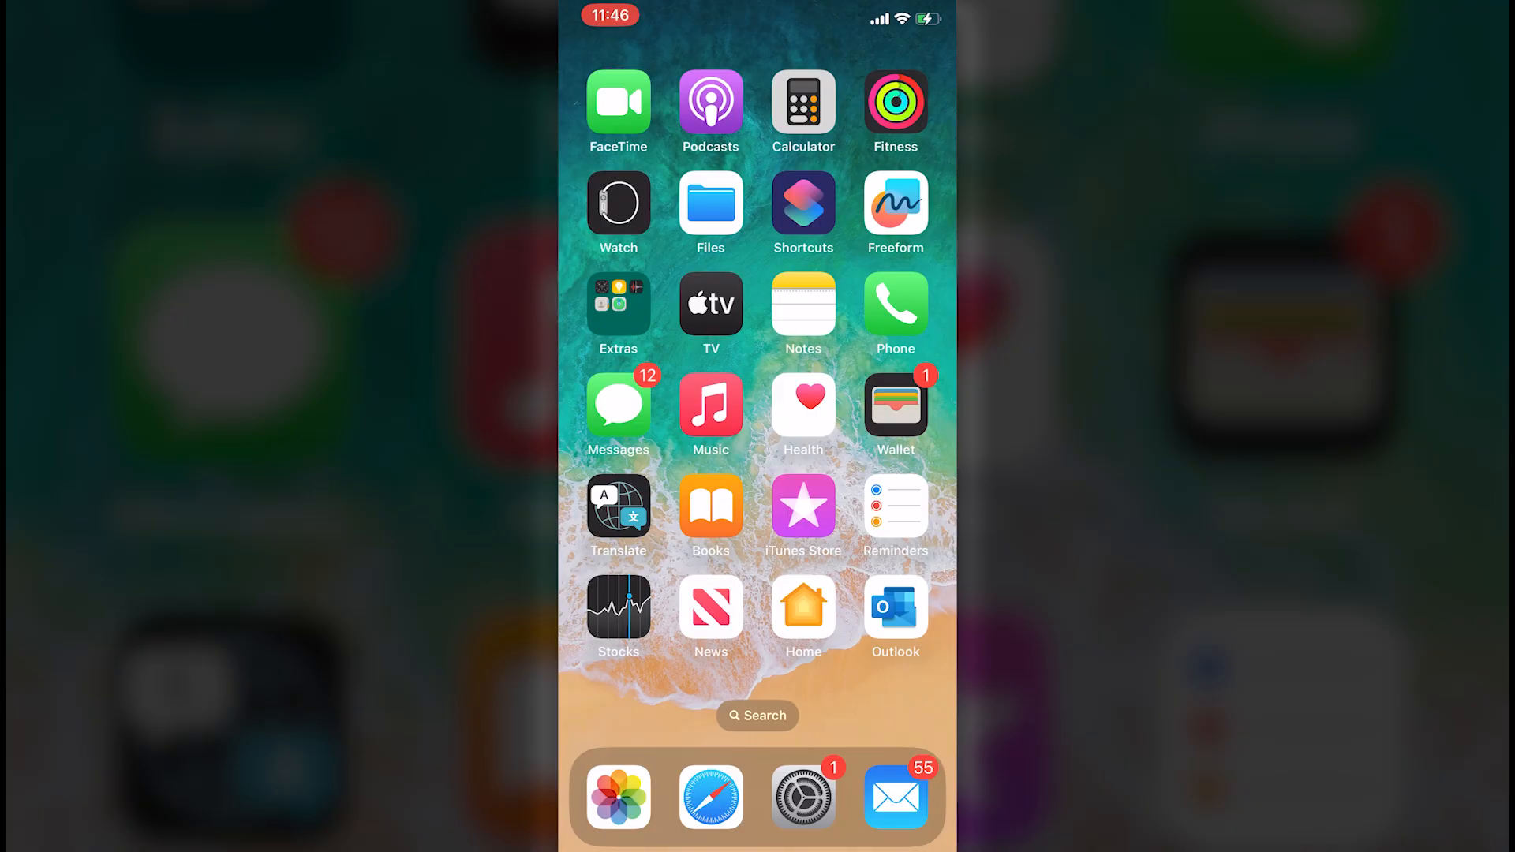
Open the HTTP proxy configuration of the connected Wi-Fi network in the iPhone's Settings.
left_click(803, 797)
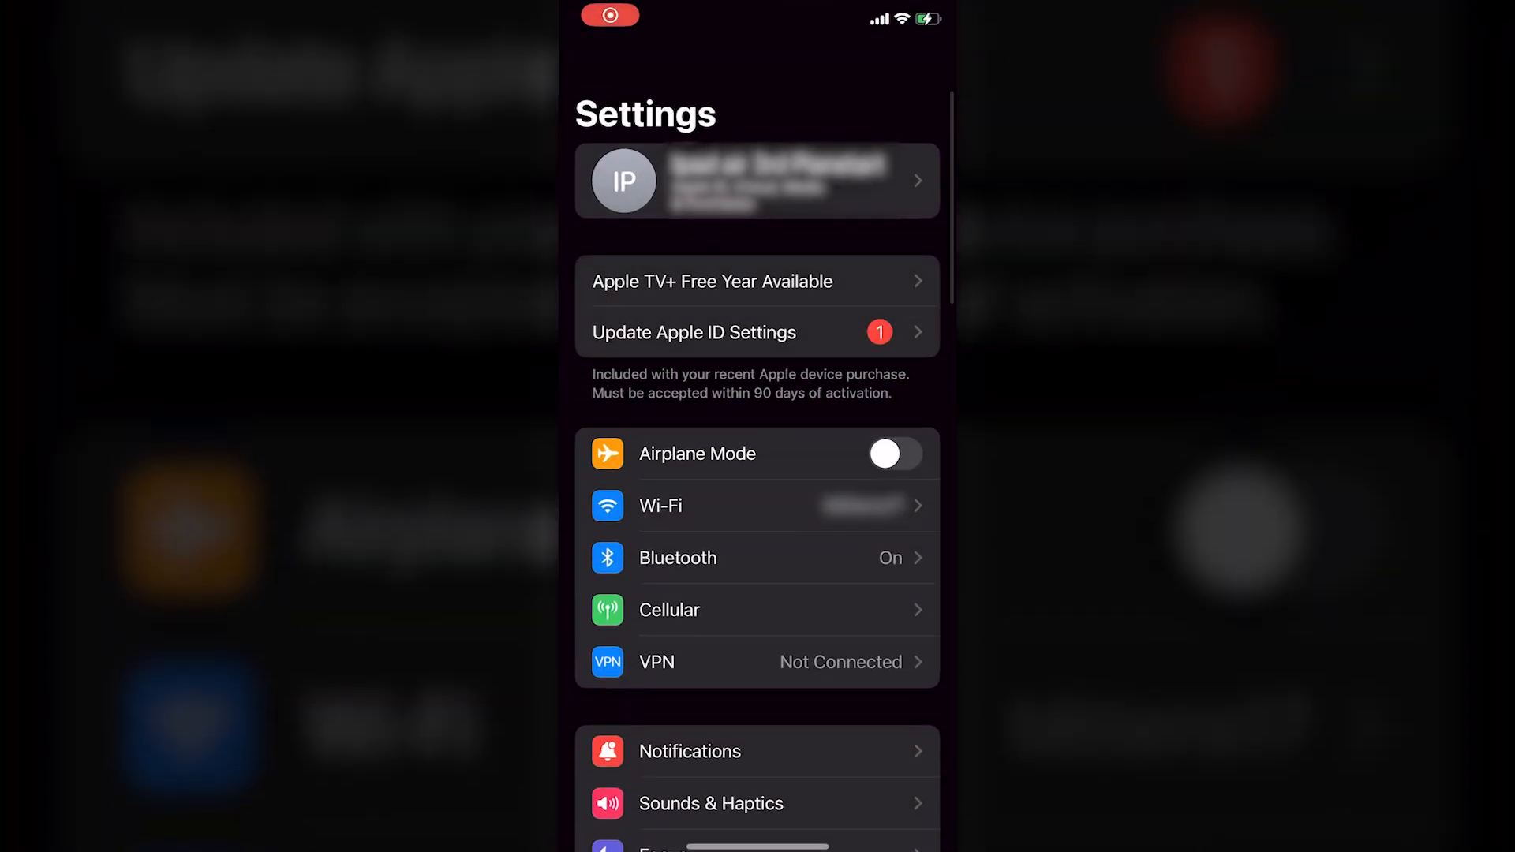
left_click(661, 506)
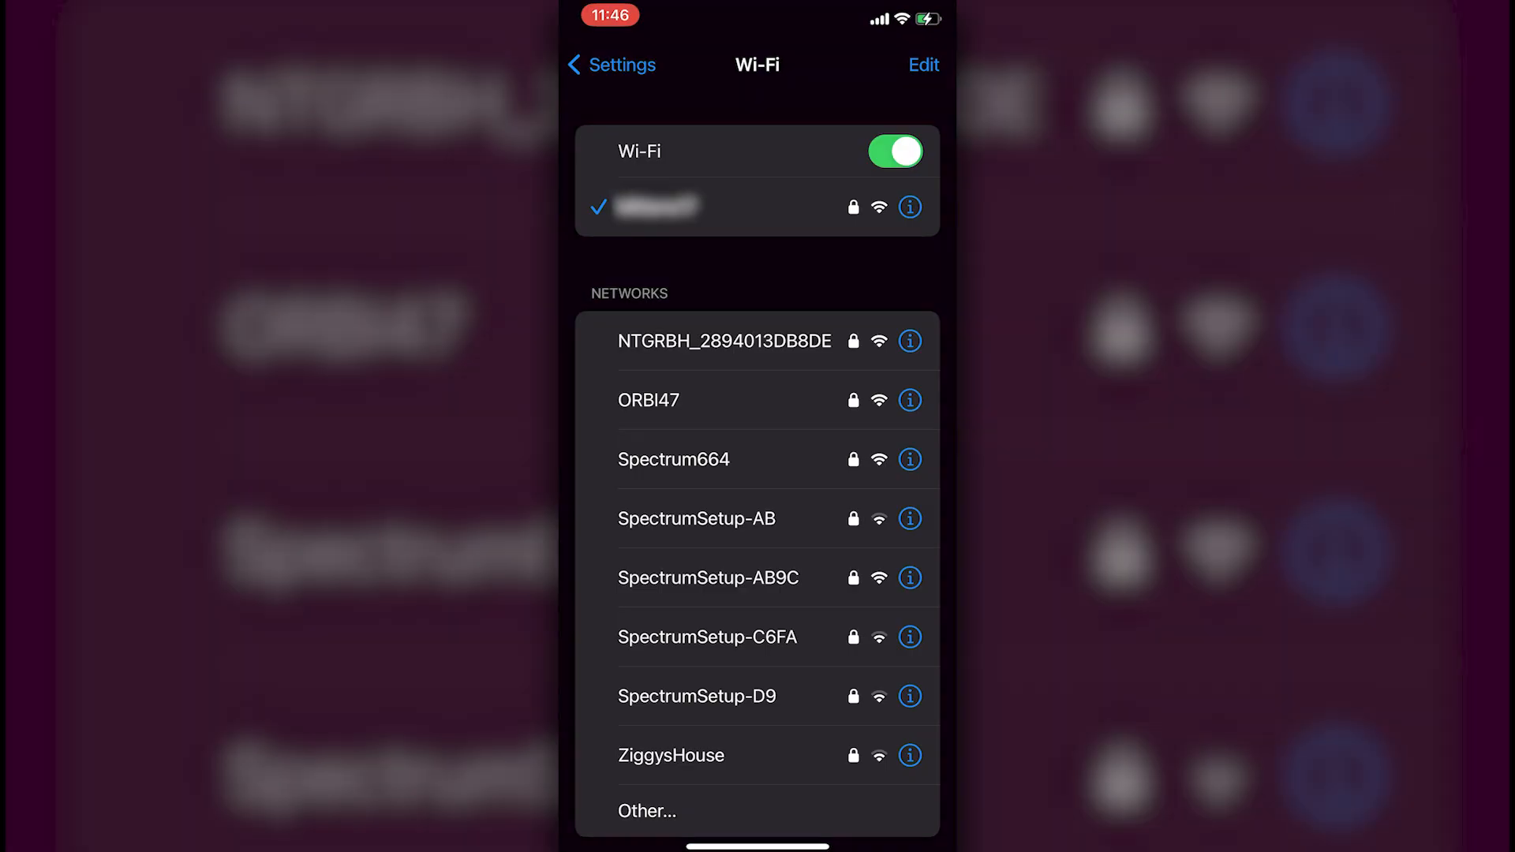
left_click(910, 207)
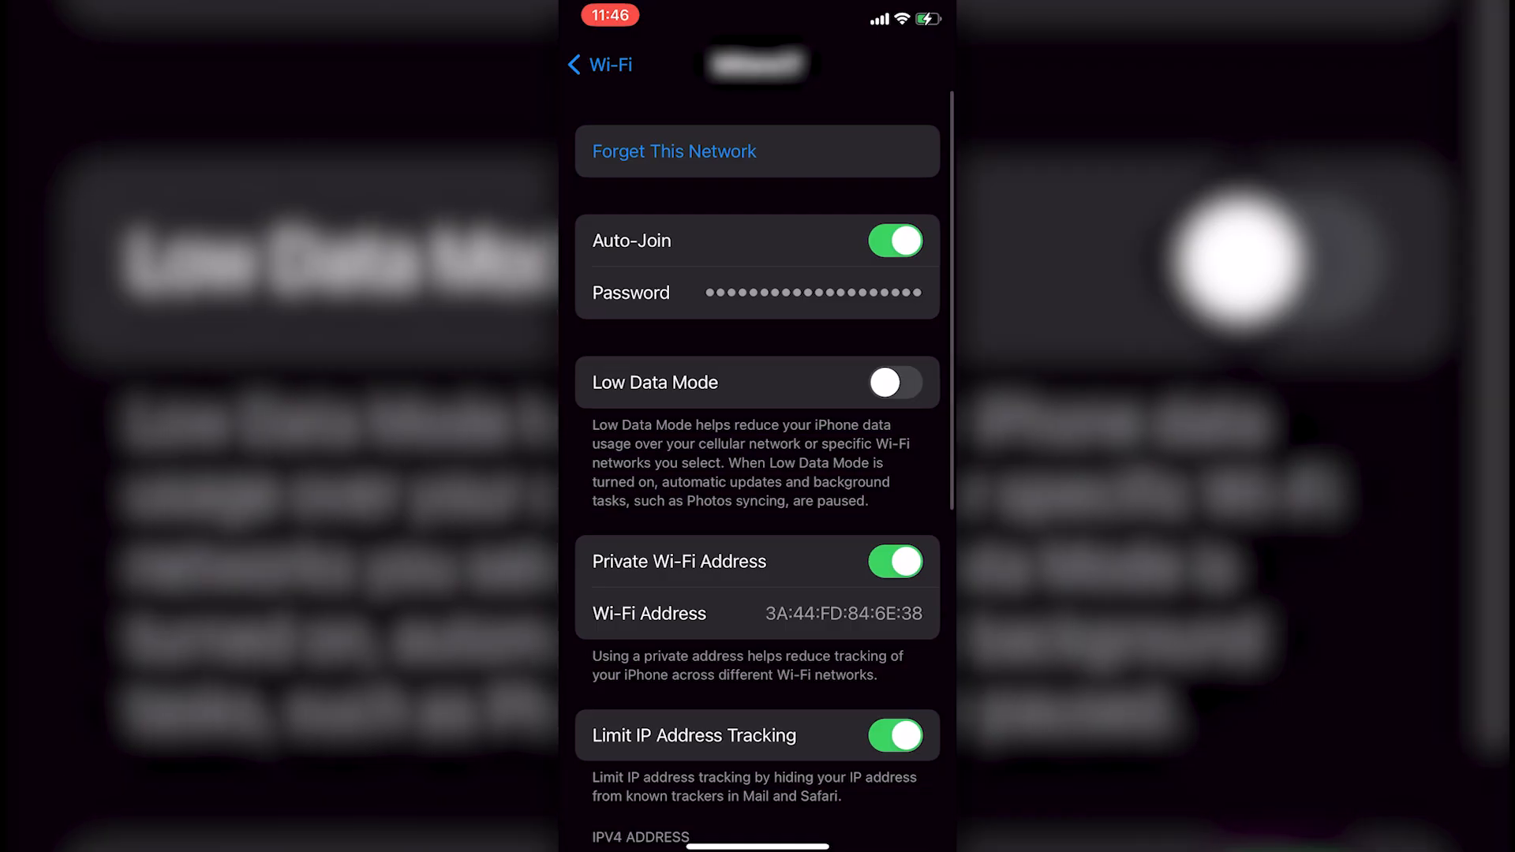
scroll(757, 473, "down", 10)
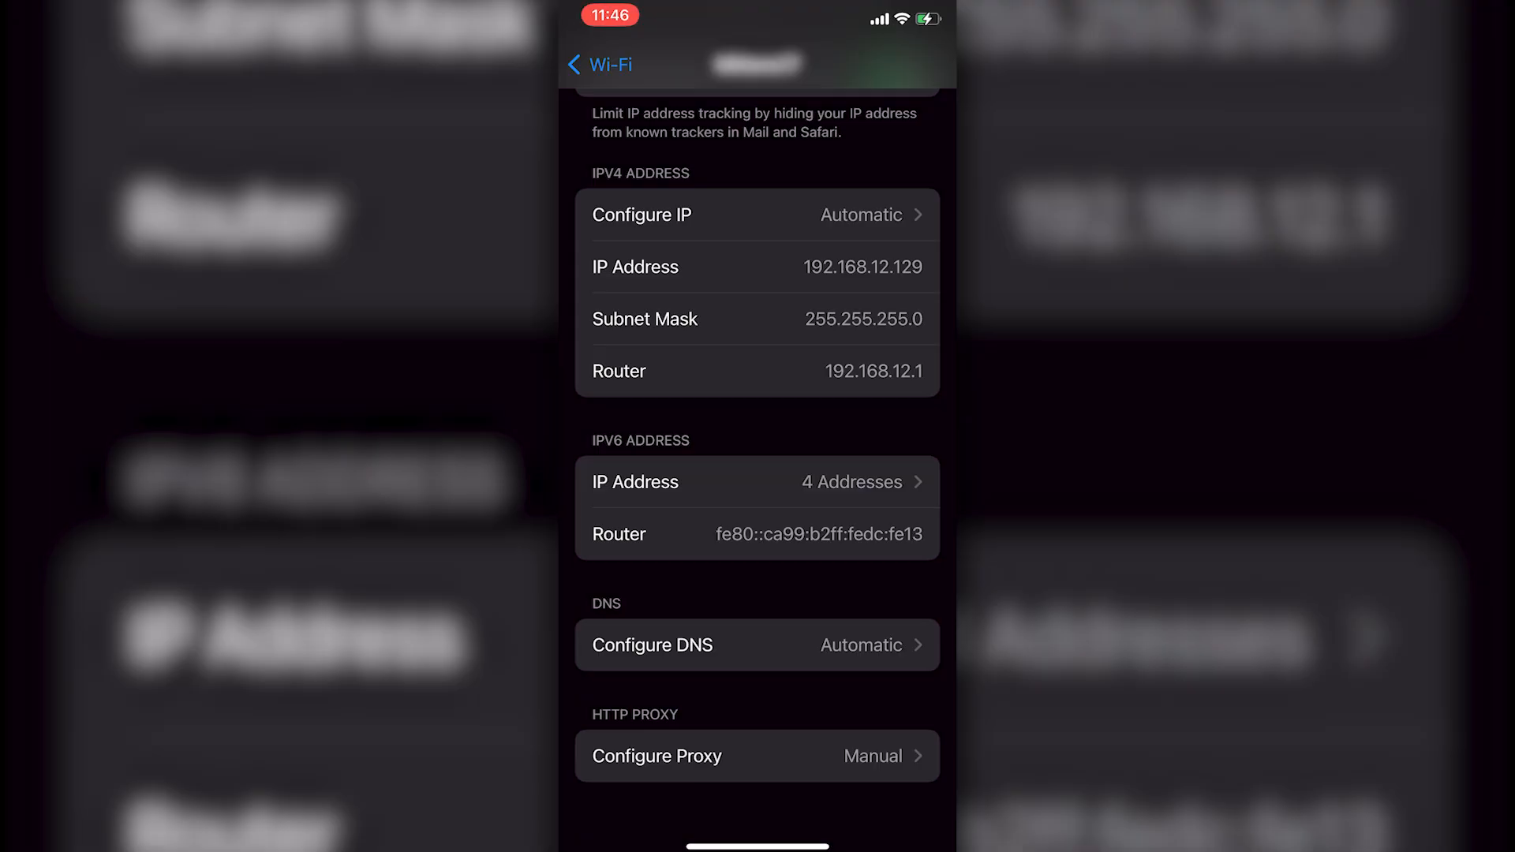
left_click(757, 756)
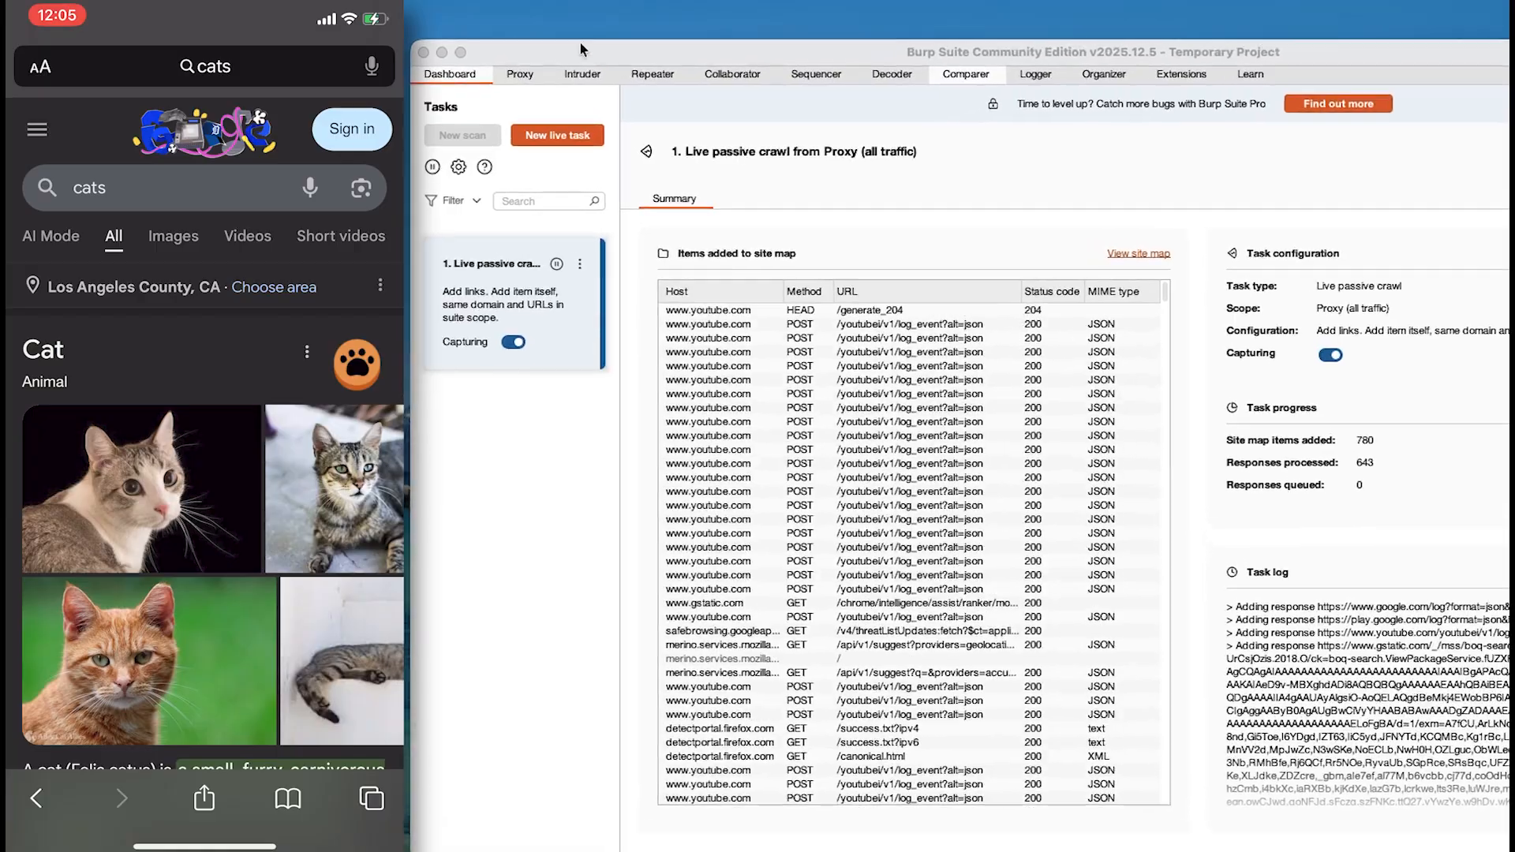
Open Burp's proxy HTTP history and examine the Google search requests captured from the iPhone.
left_click(519, 73)
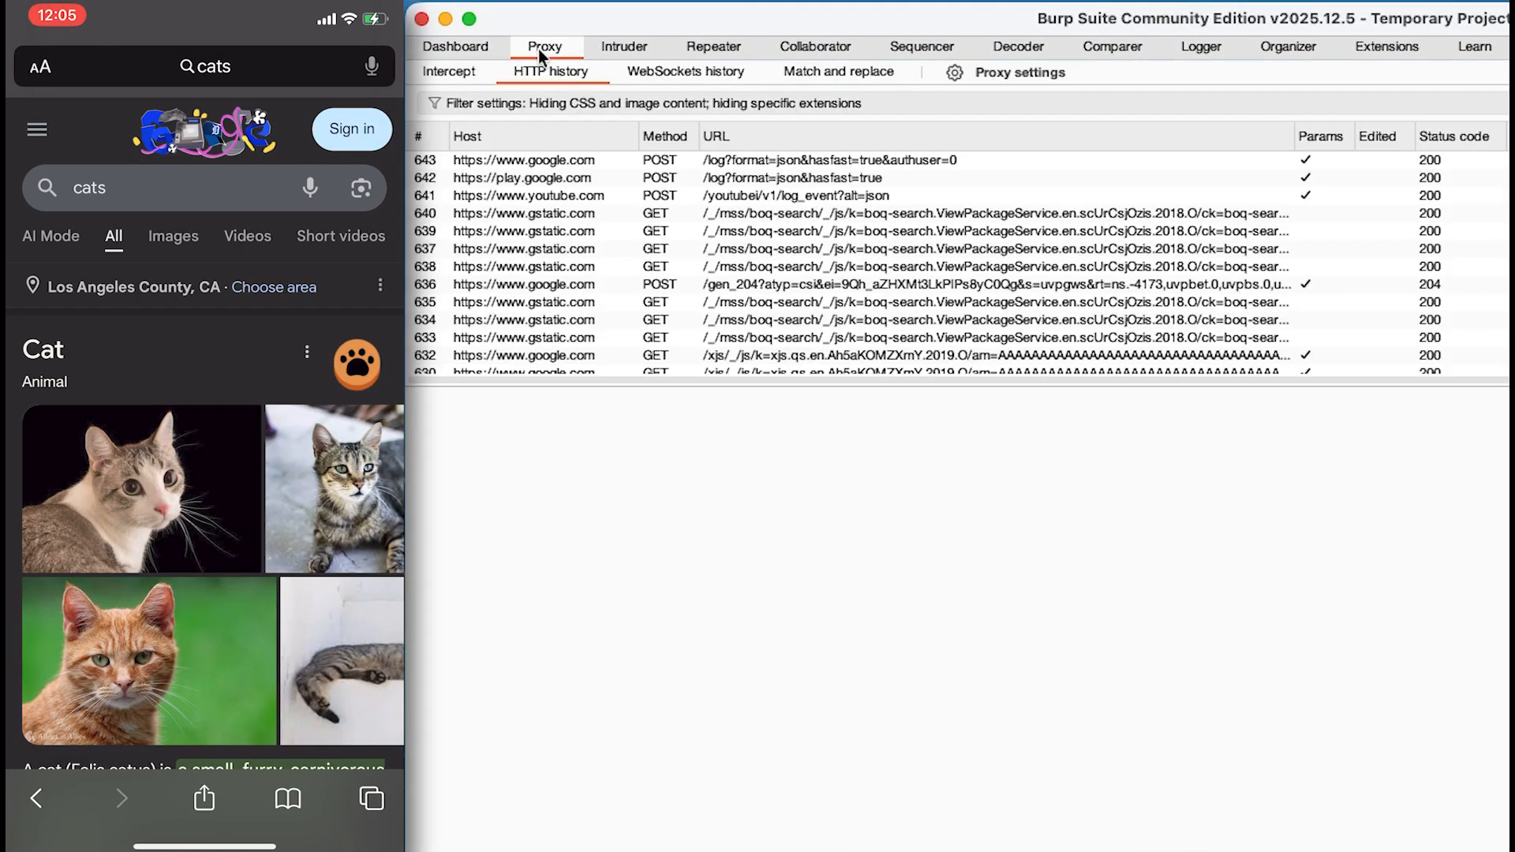
left_click(1231, 229)
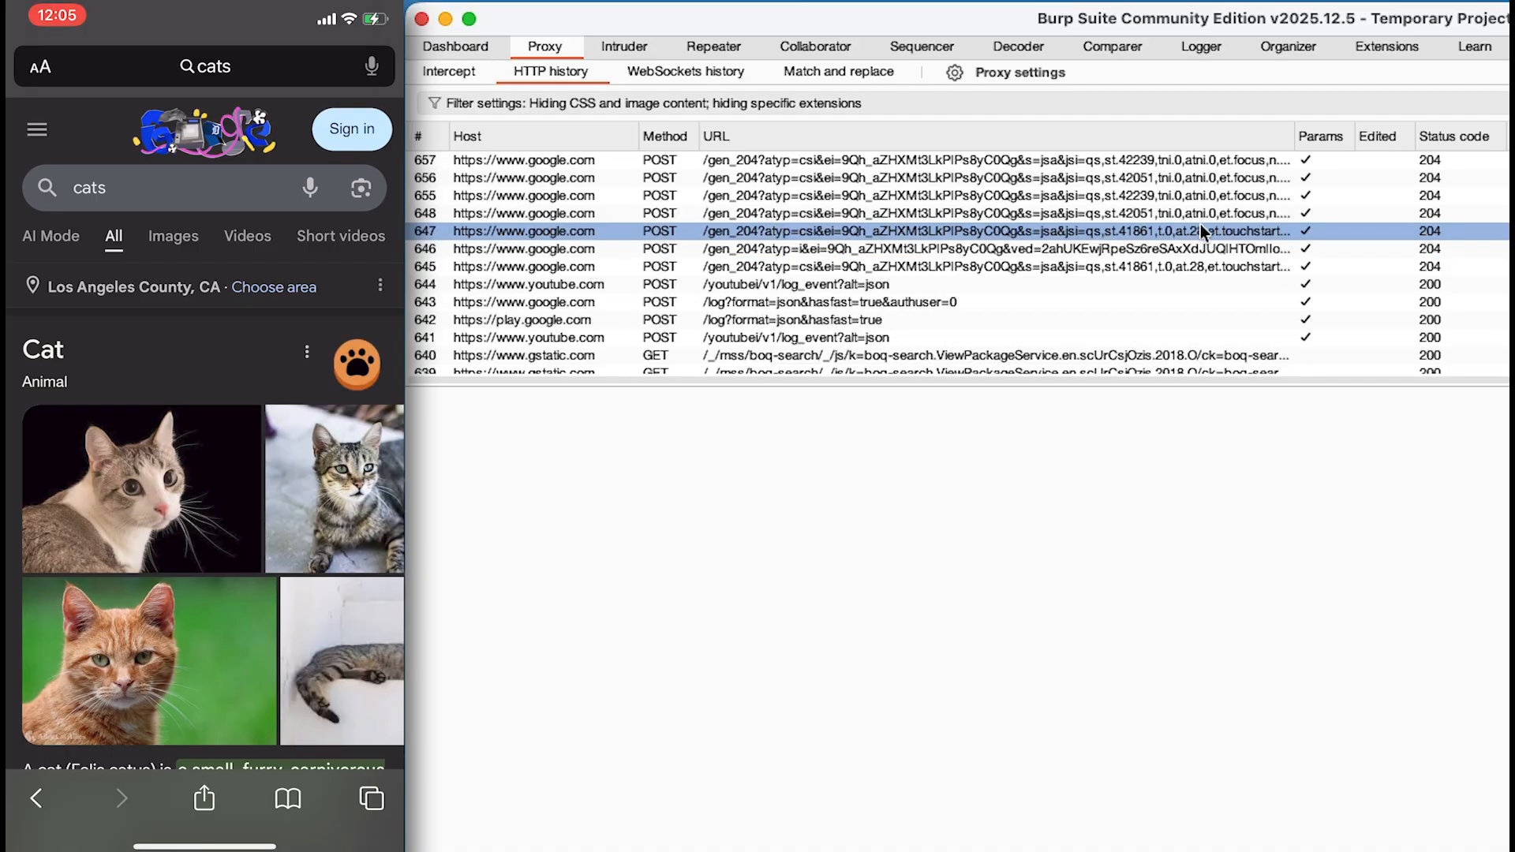
left_click(1142, 371)
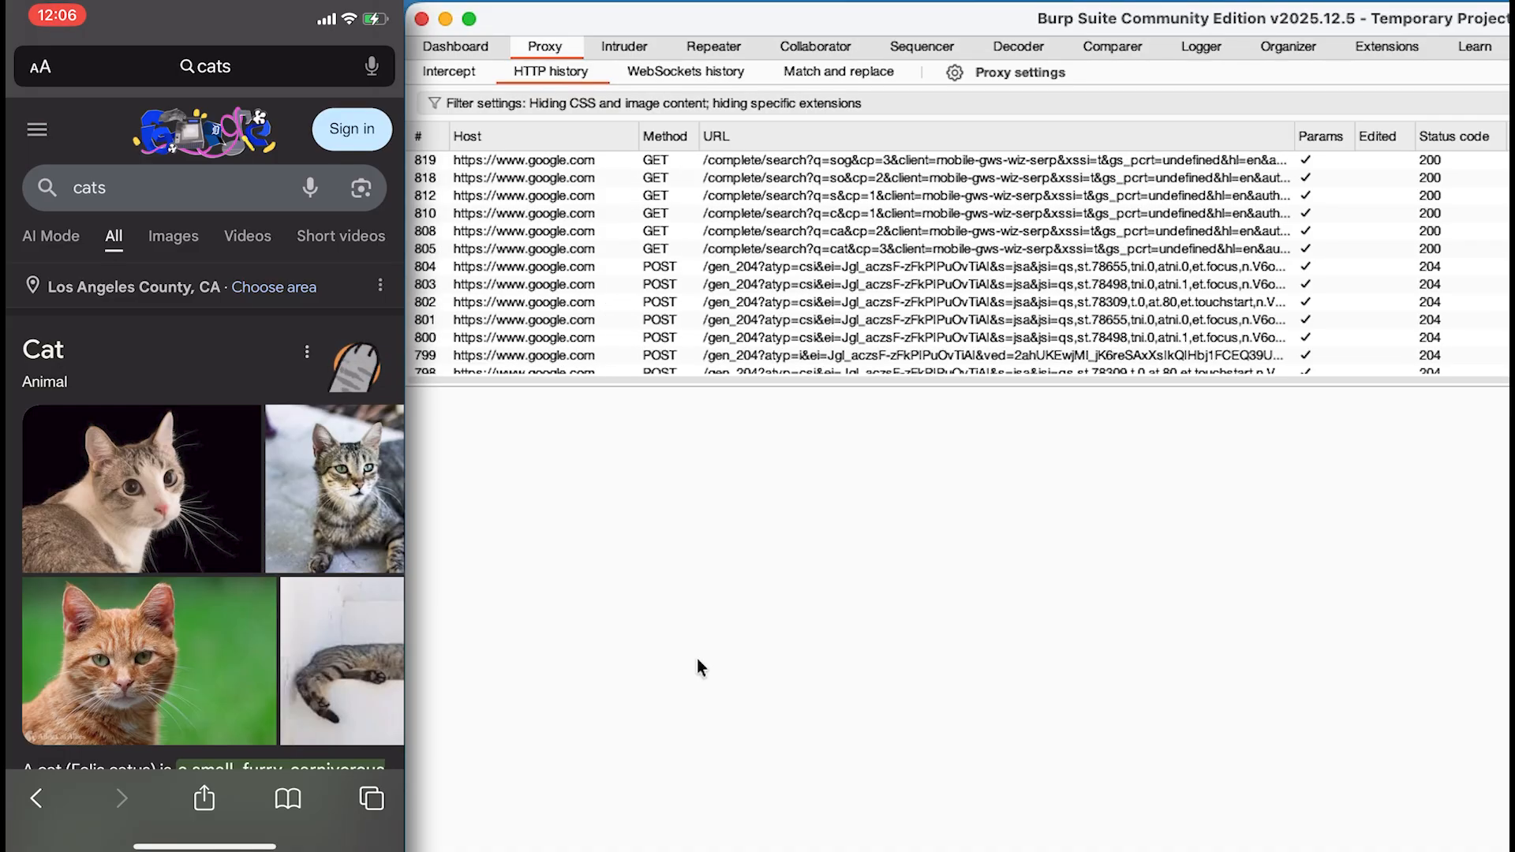
left_click(580, 159)
left_click(694, 249)
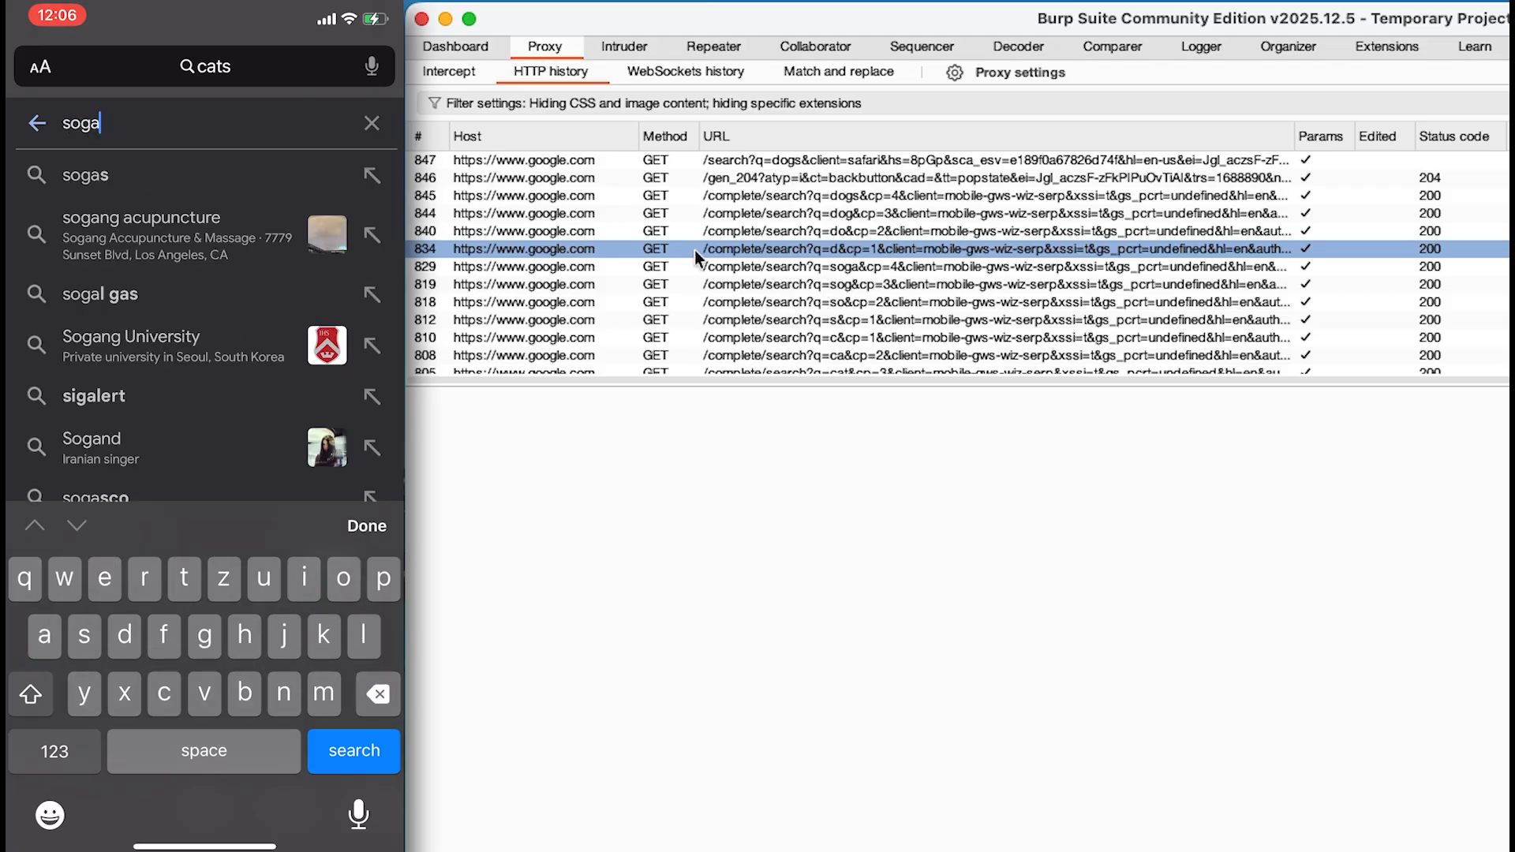
left_click(663, 353)
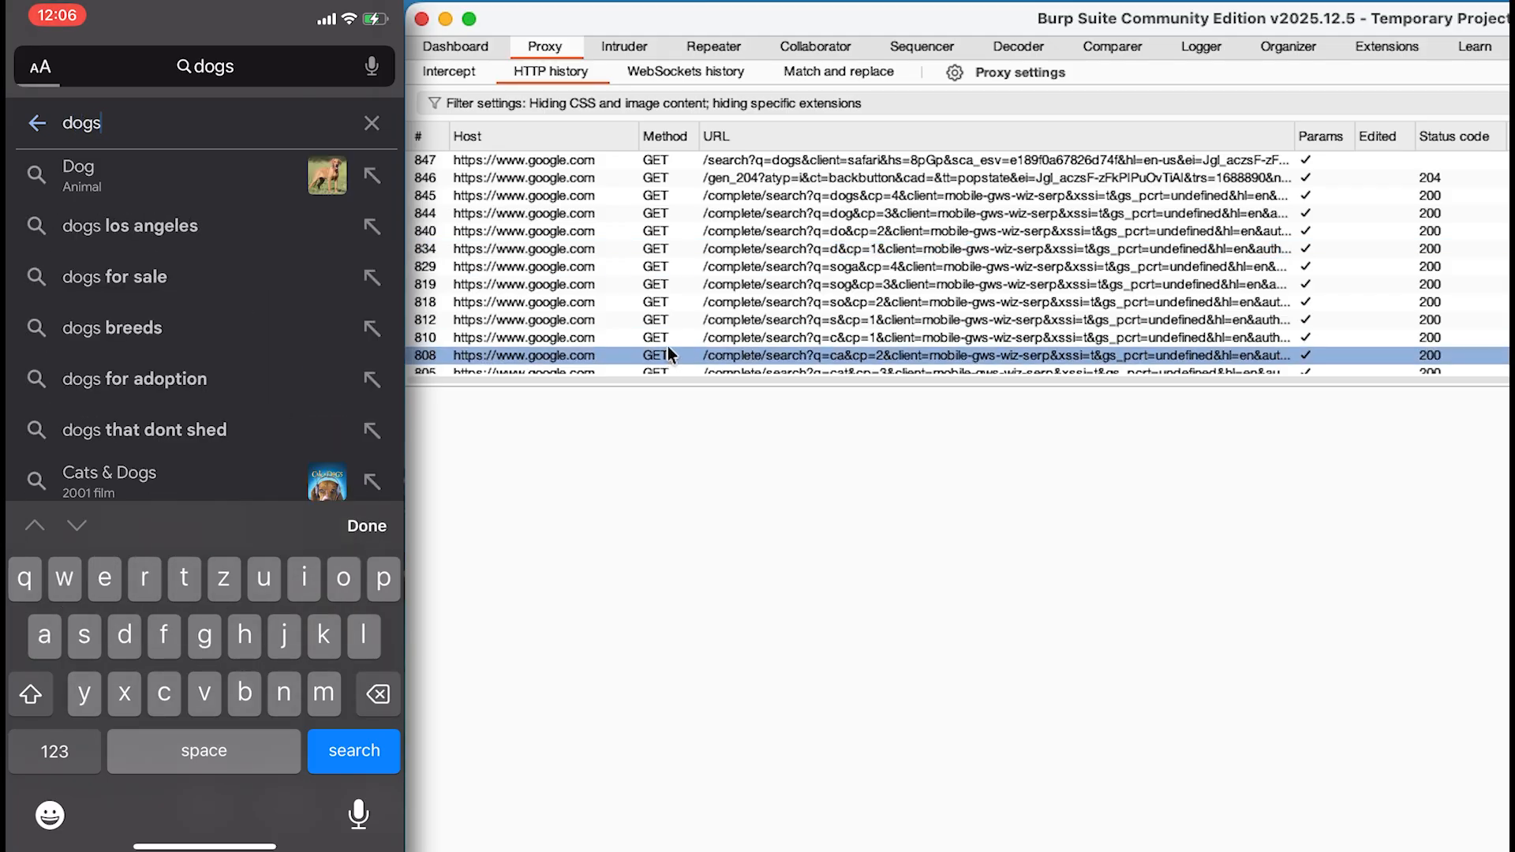
Inspect the captured autocomplete and search requests for "dogs" and the newest entries in the HTTP history.
left_click(668, 344)
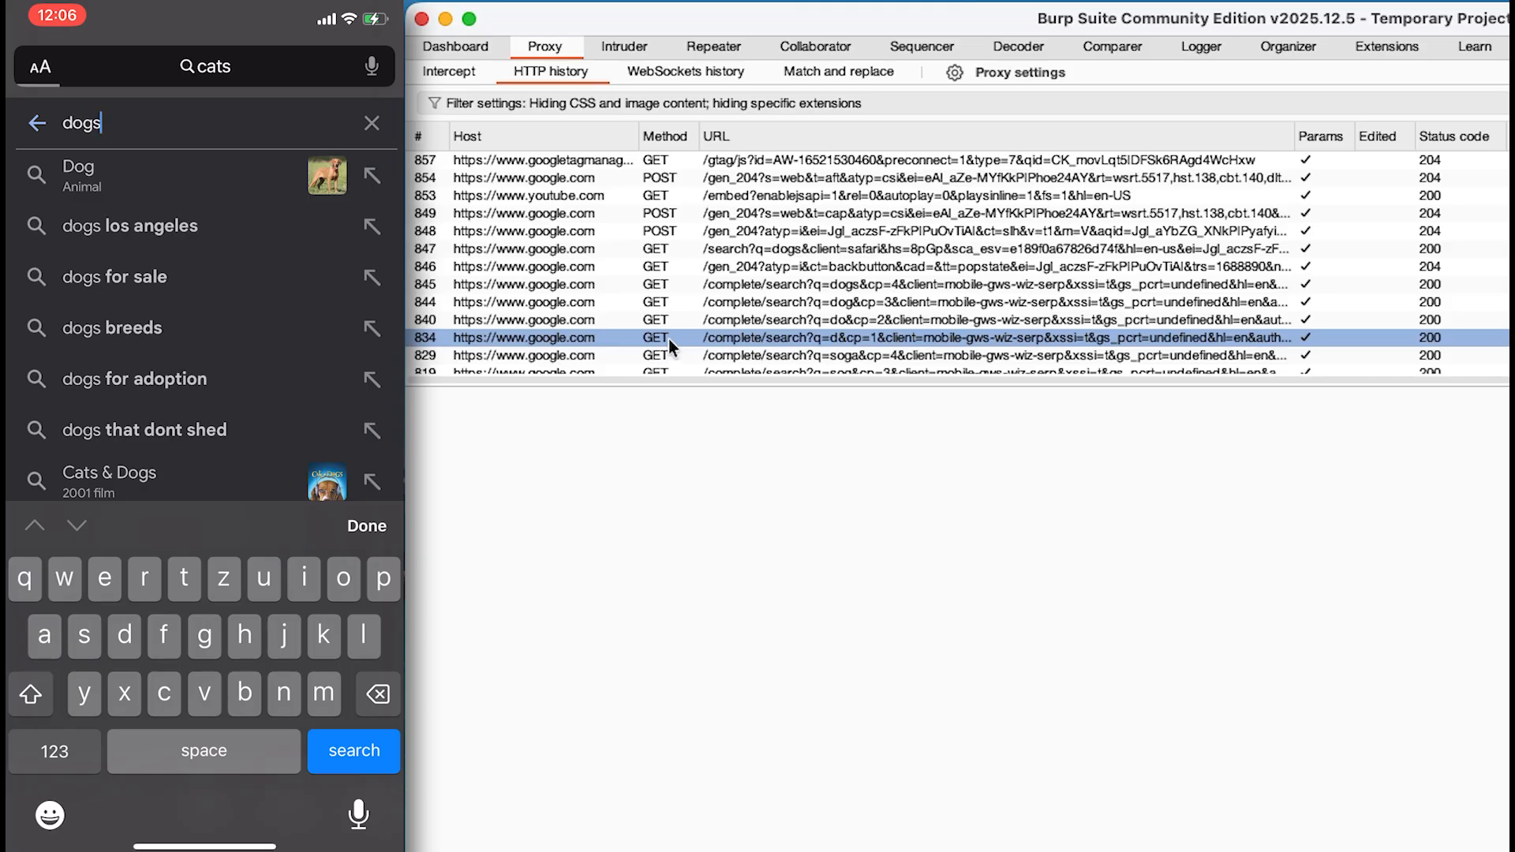
left_click(848, 284)
left_click(867, 225)
left_click(878, 173)
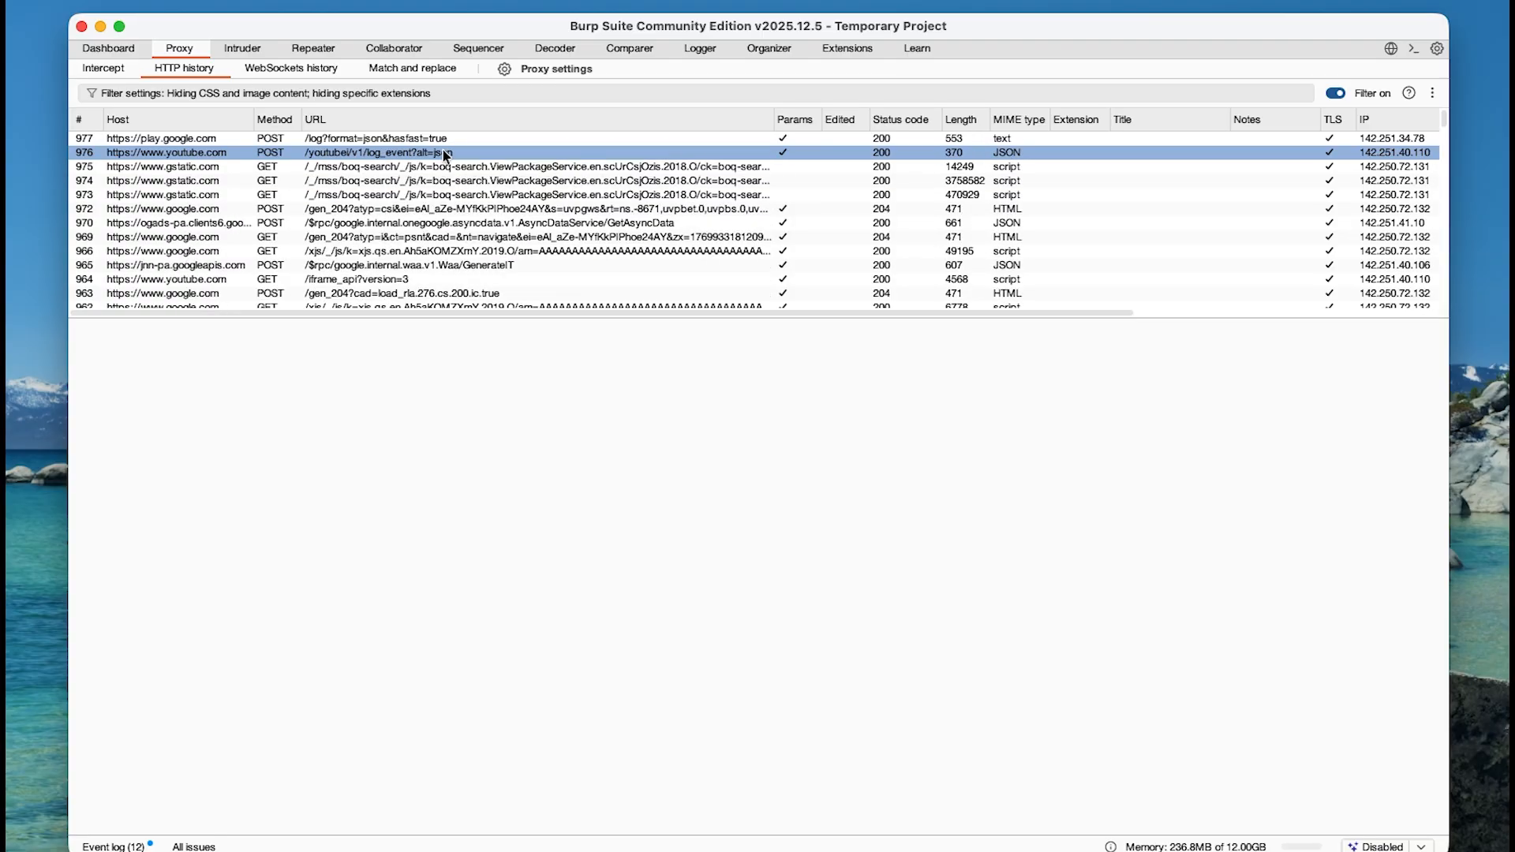
Turn on proxy interception to hold the iPhone's requests.
left_click(107, 75)
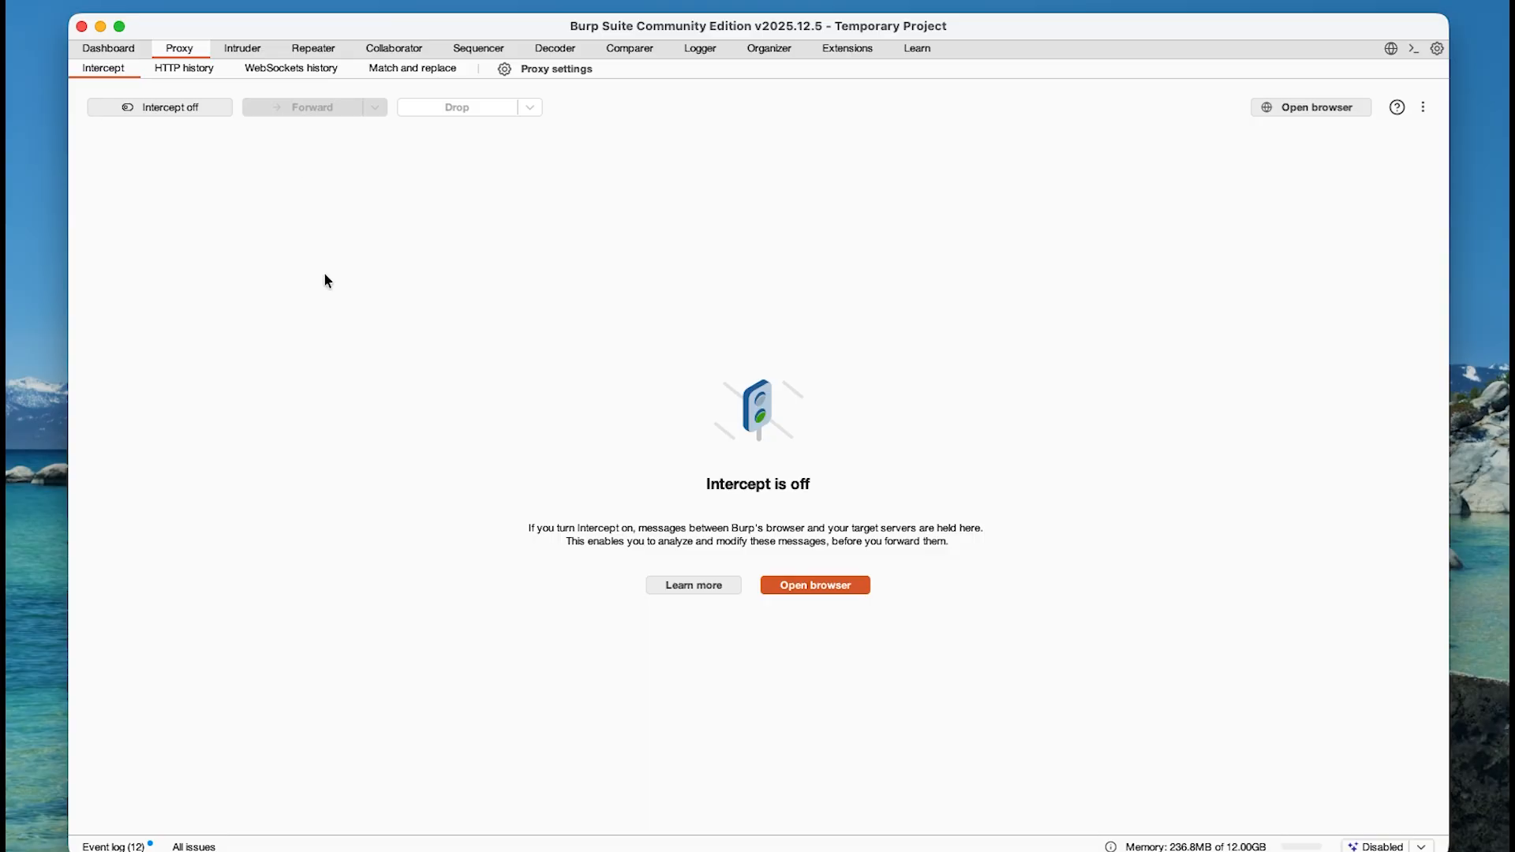
left_click(210, 68)
left_click(129, 69)
left_click(159, 108)
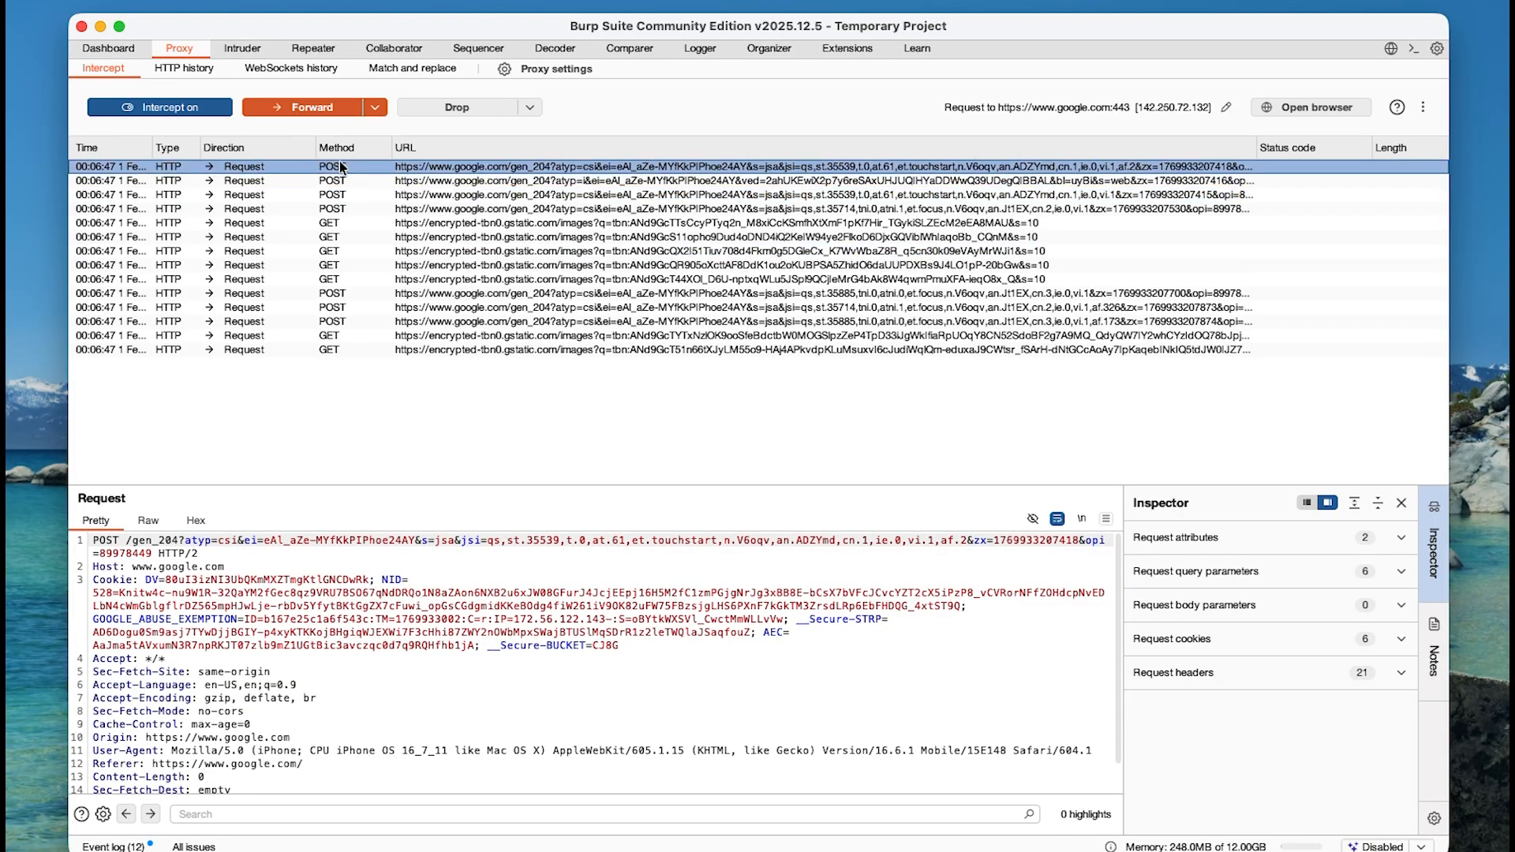
Forward the first five intercepted requests and view the actions available for a held encrypted-tbn0.gstatic.com image request.
left_click(269, 115)
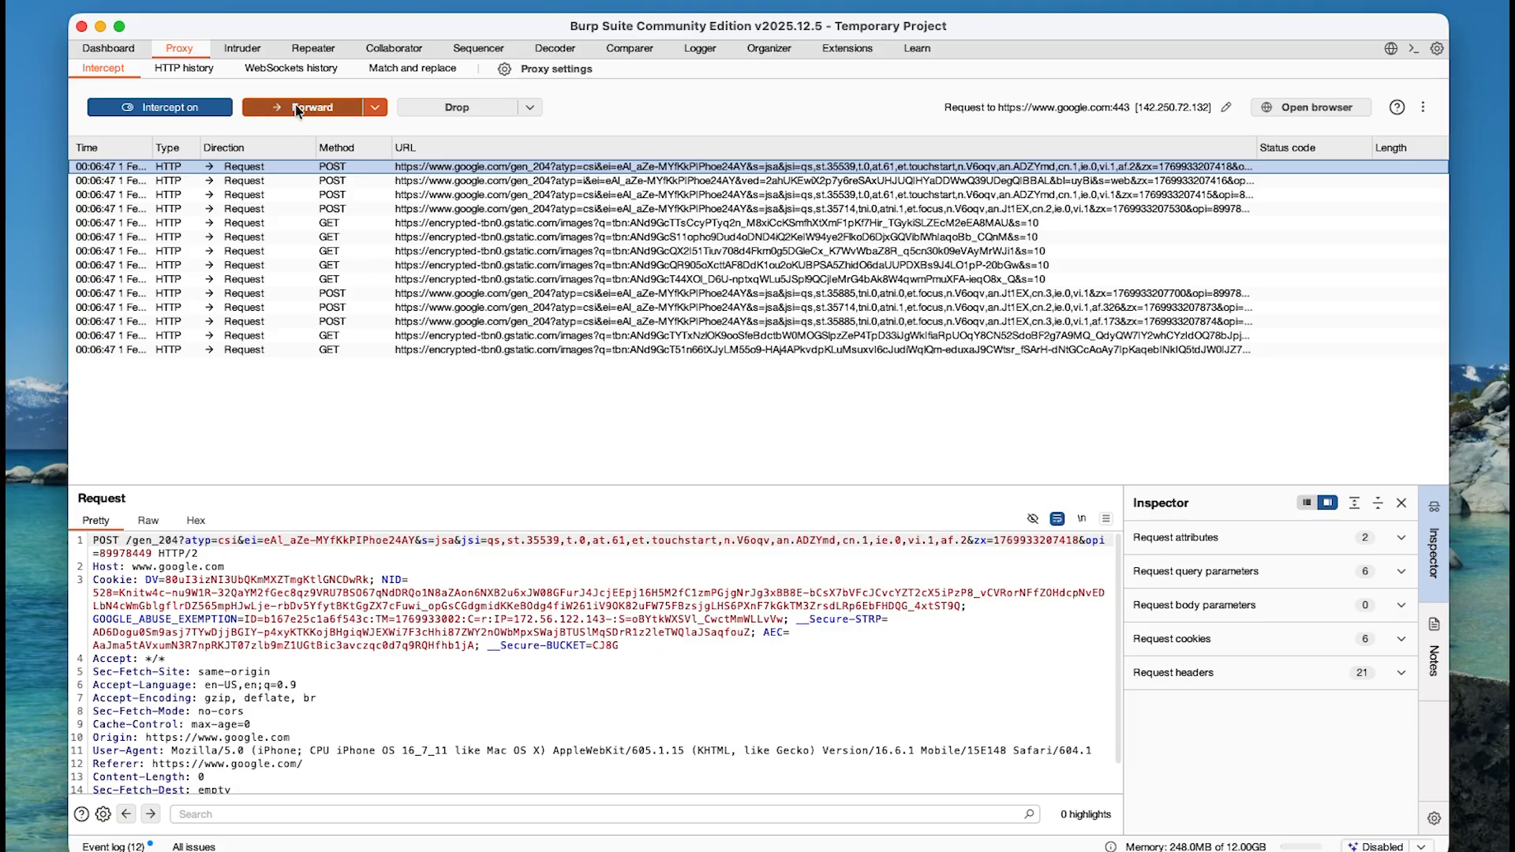
left_click(269, 115)
left_click(268, 115)
left_click(269, 116)
left_click(269, 115)
right_click(269, 207)
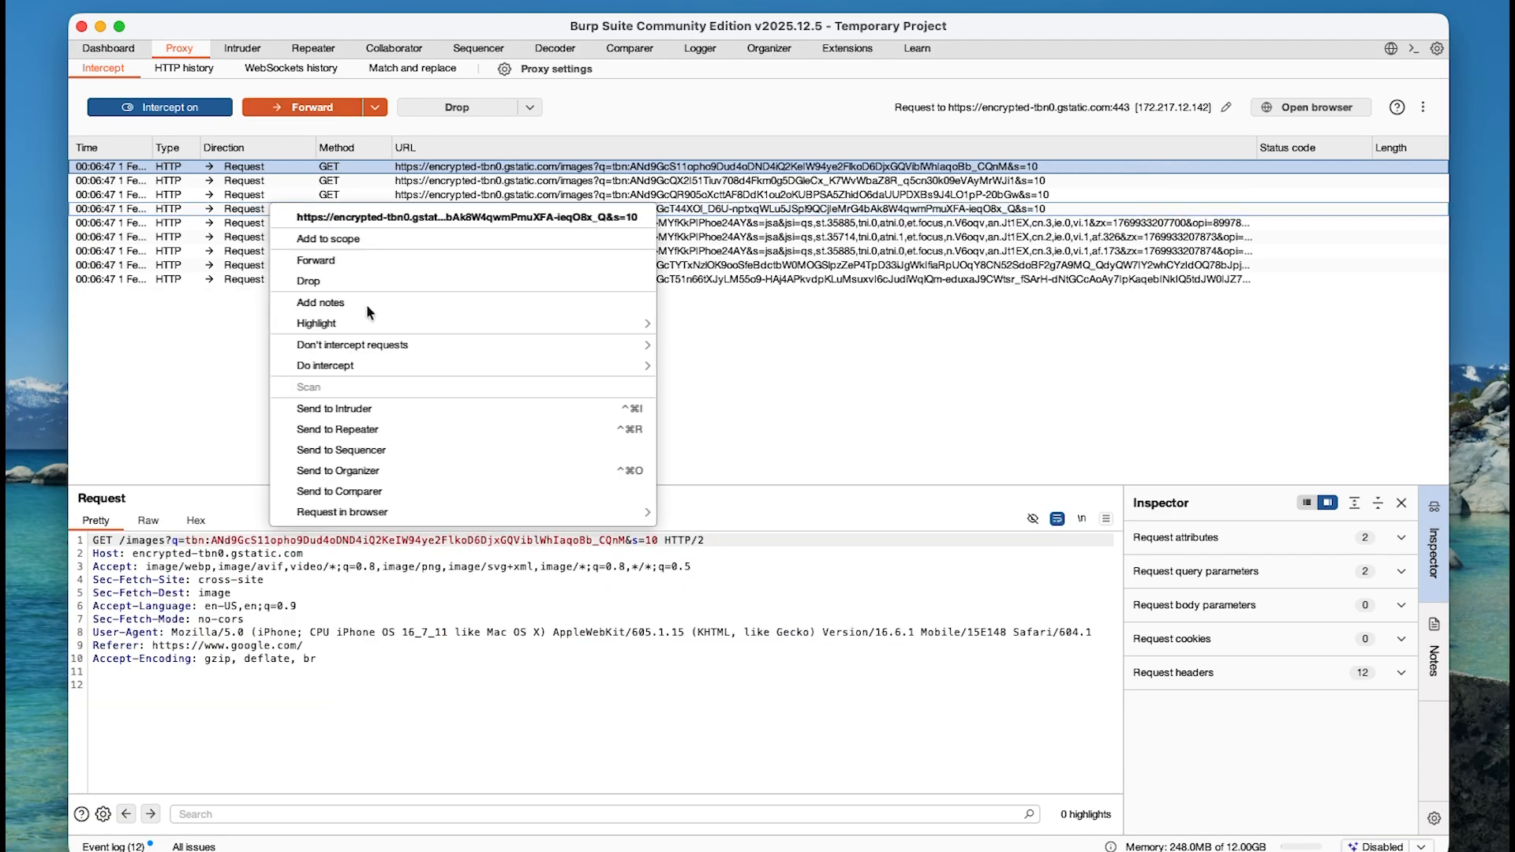
left_click(180, 423)
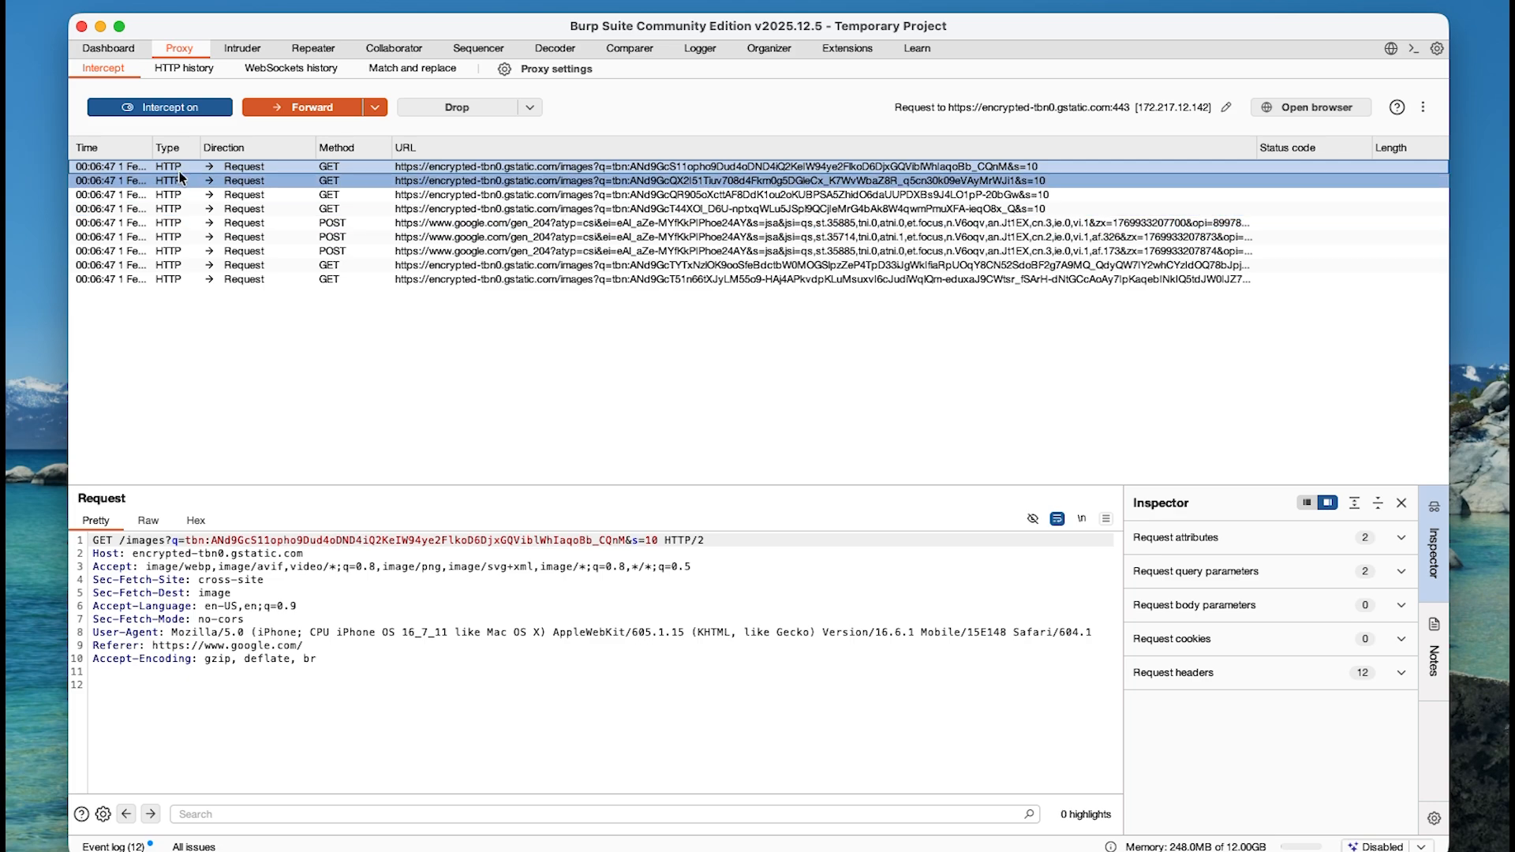
Turn proxy interception off and return to the HTTP history.
left_click(186, 106)
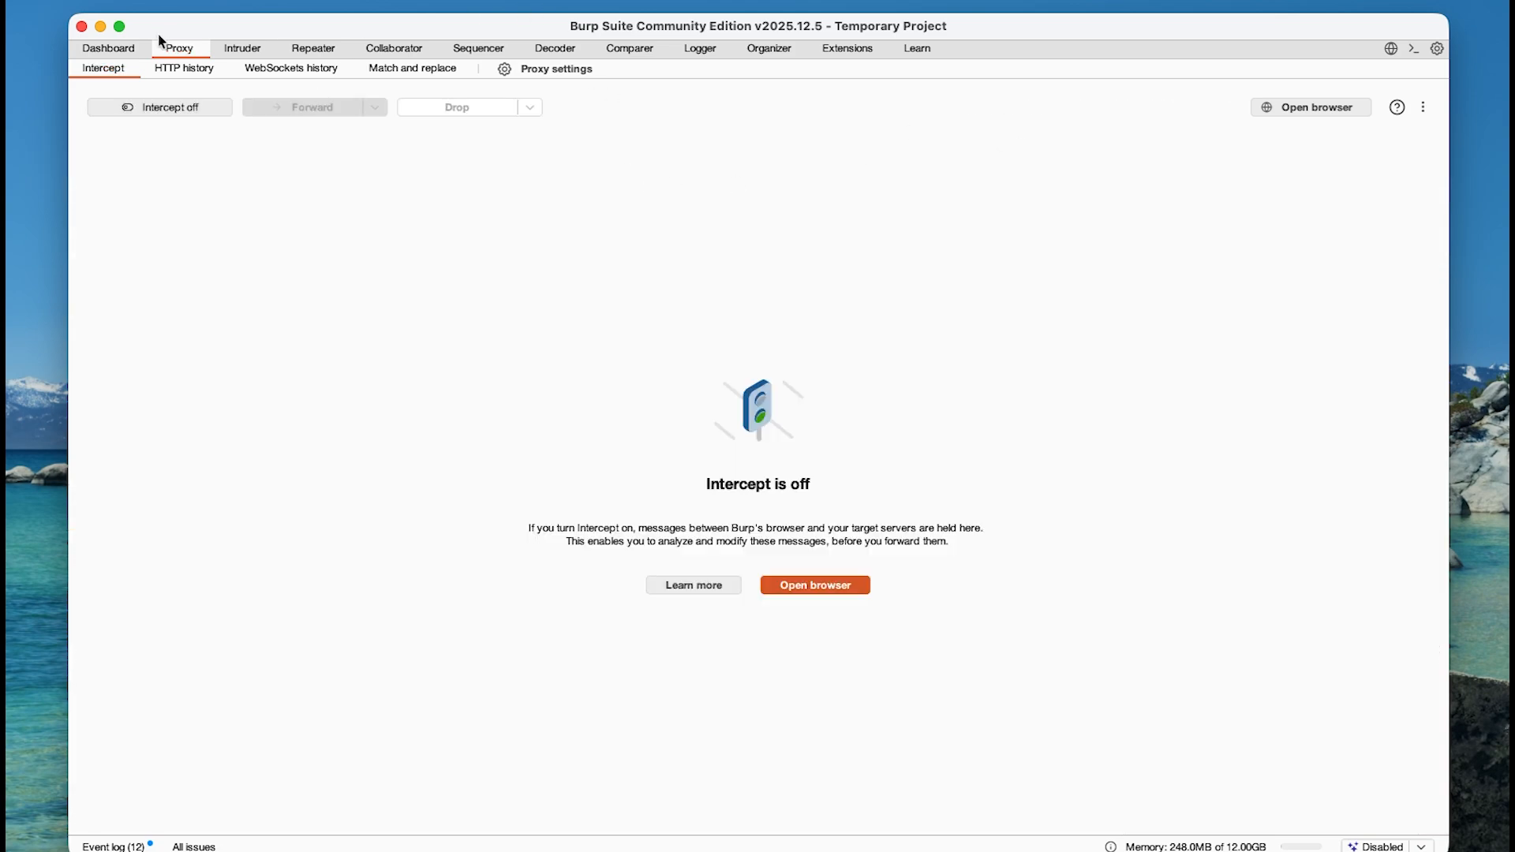
left_click(206, 71)
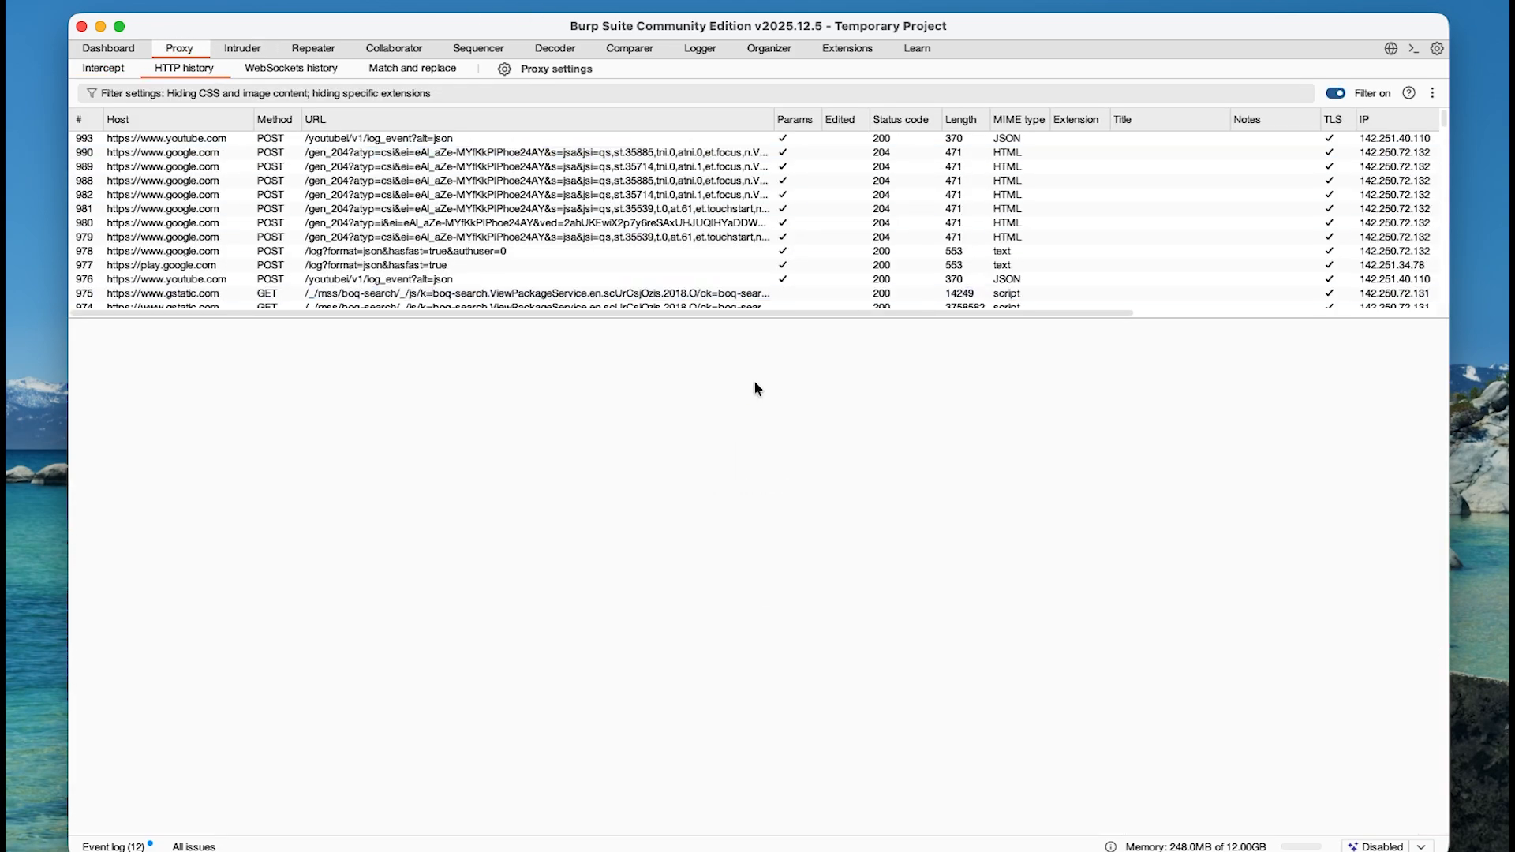